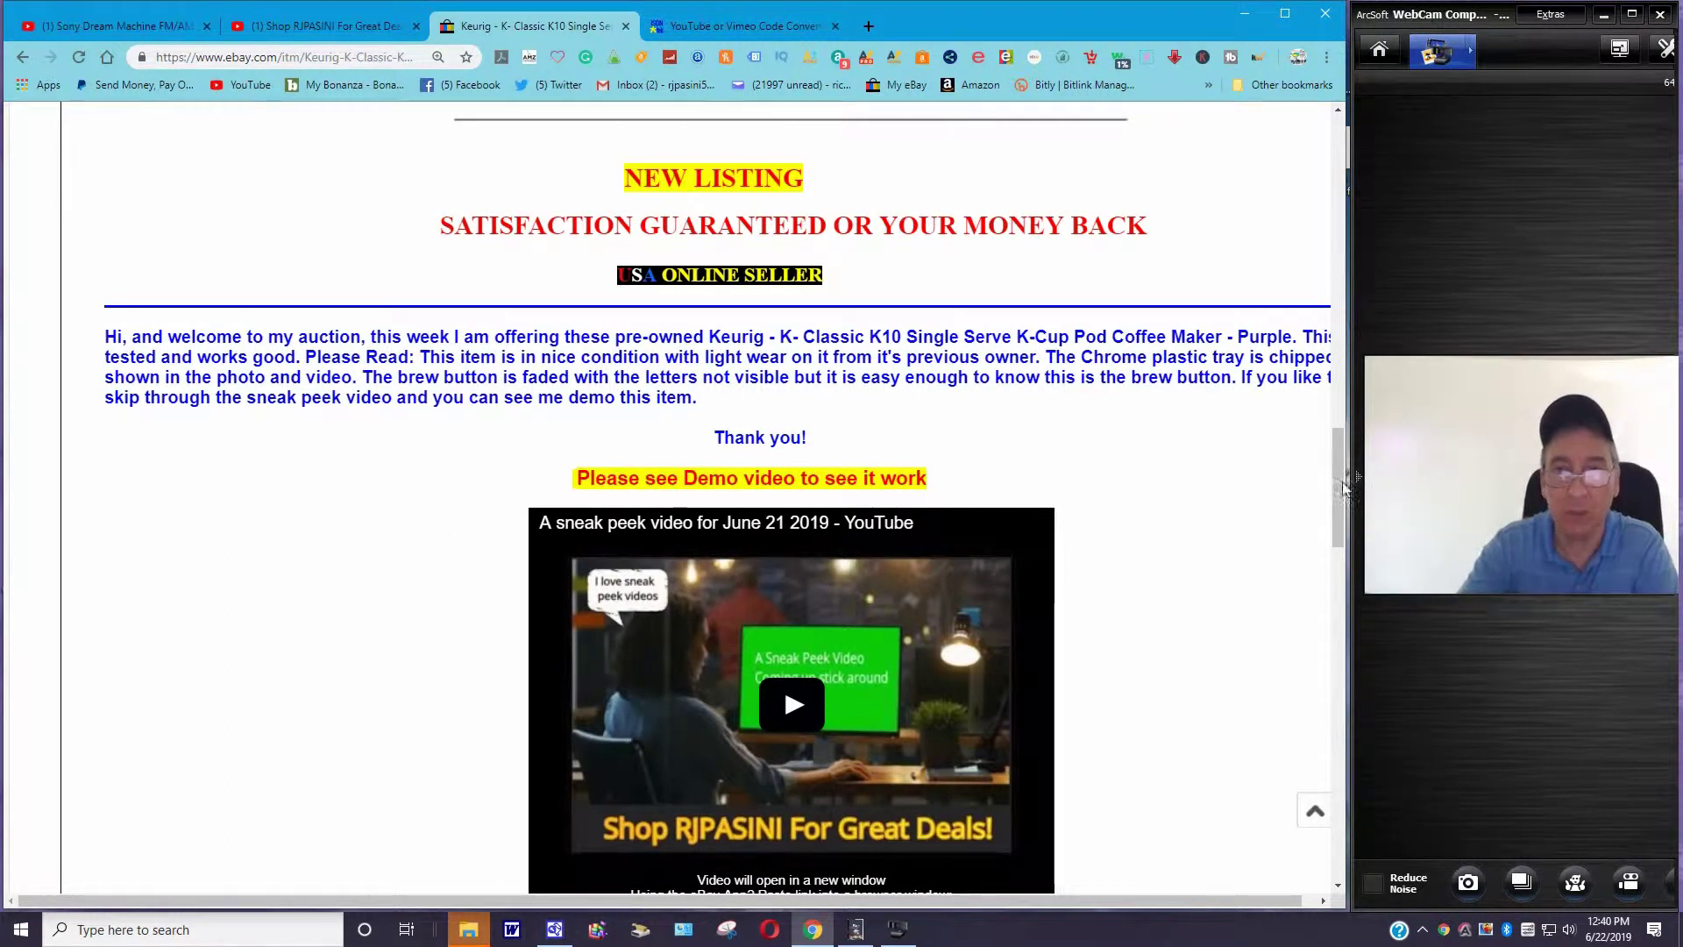
# Scroll through the Keurig eBay listing, then switch to the Shop RJPASINI YouTube channel tab.
pyautogui.moveTo(1340, 481); pyautogui.dragTo(1389, 148)
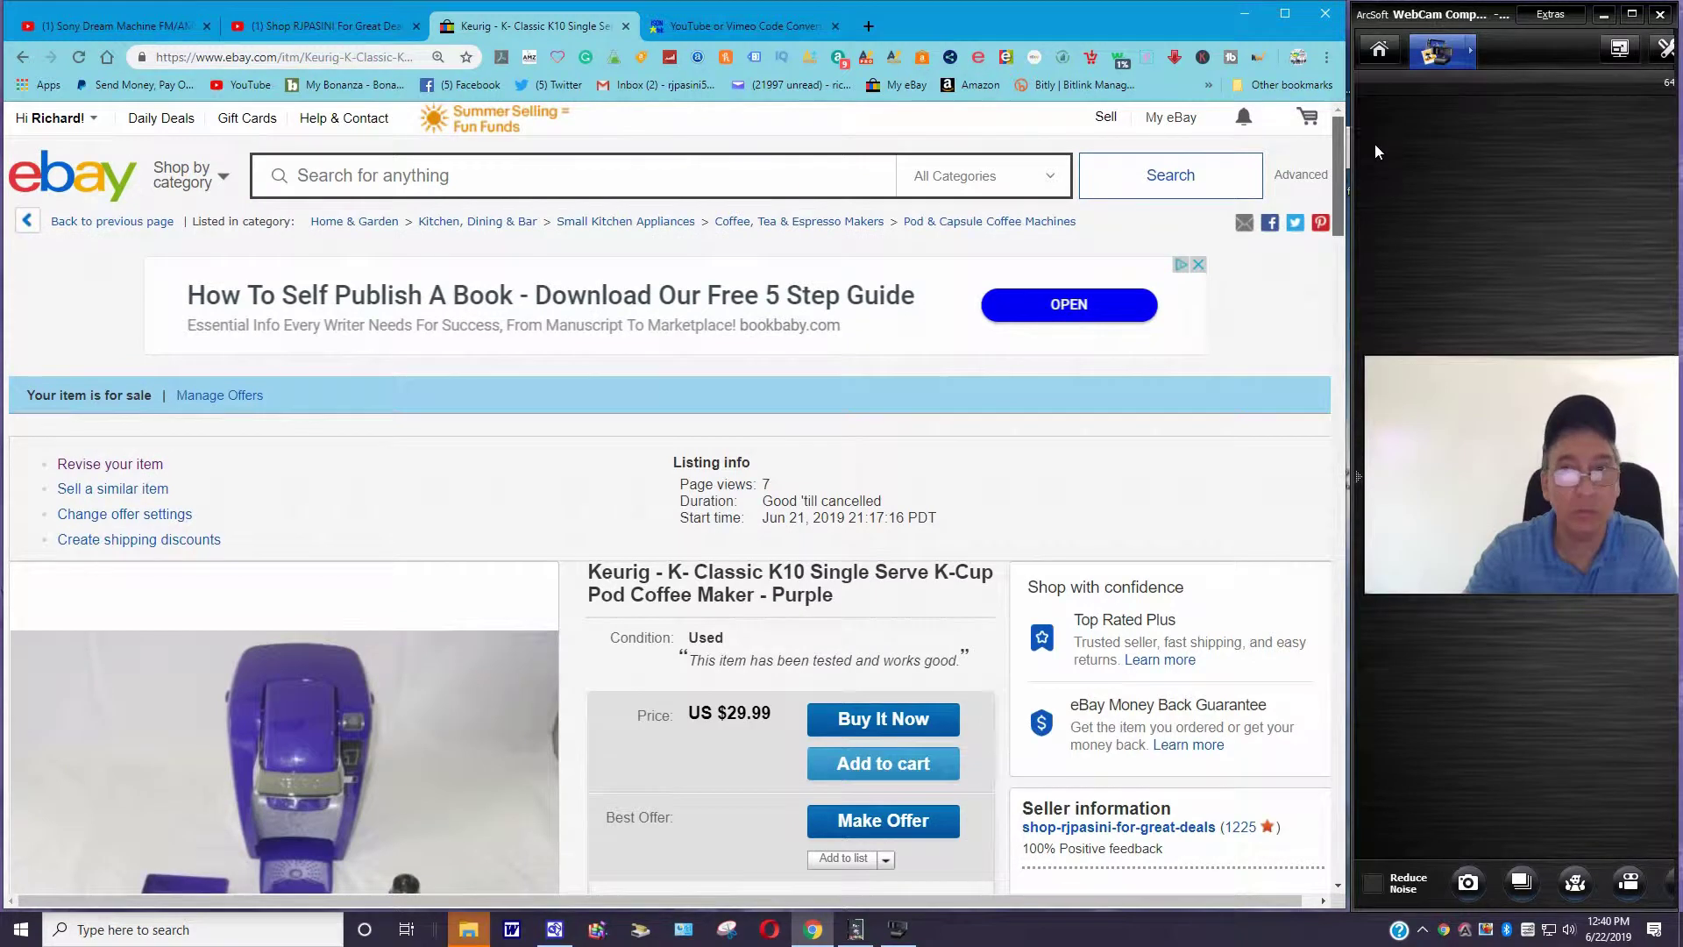
pyautogui.moveTo(1339, 172); pyautogui.dragTo(1319, 496)
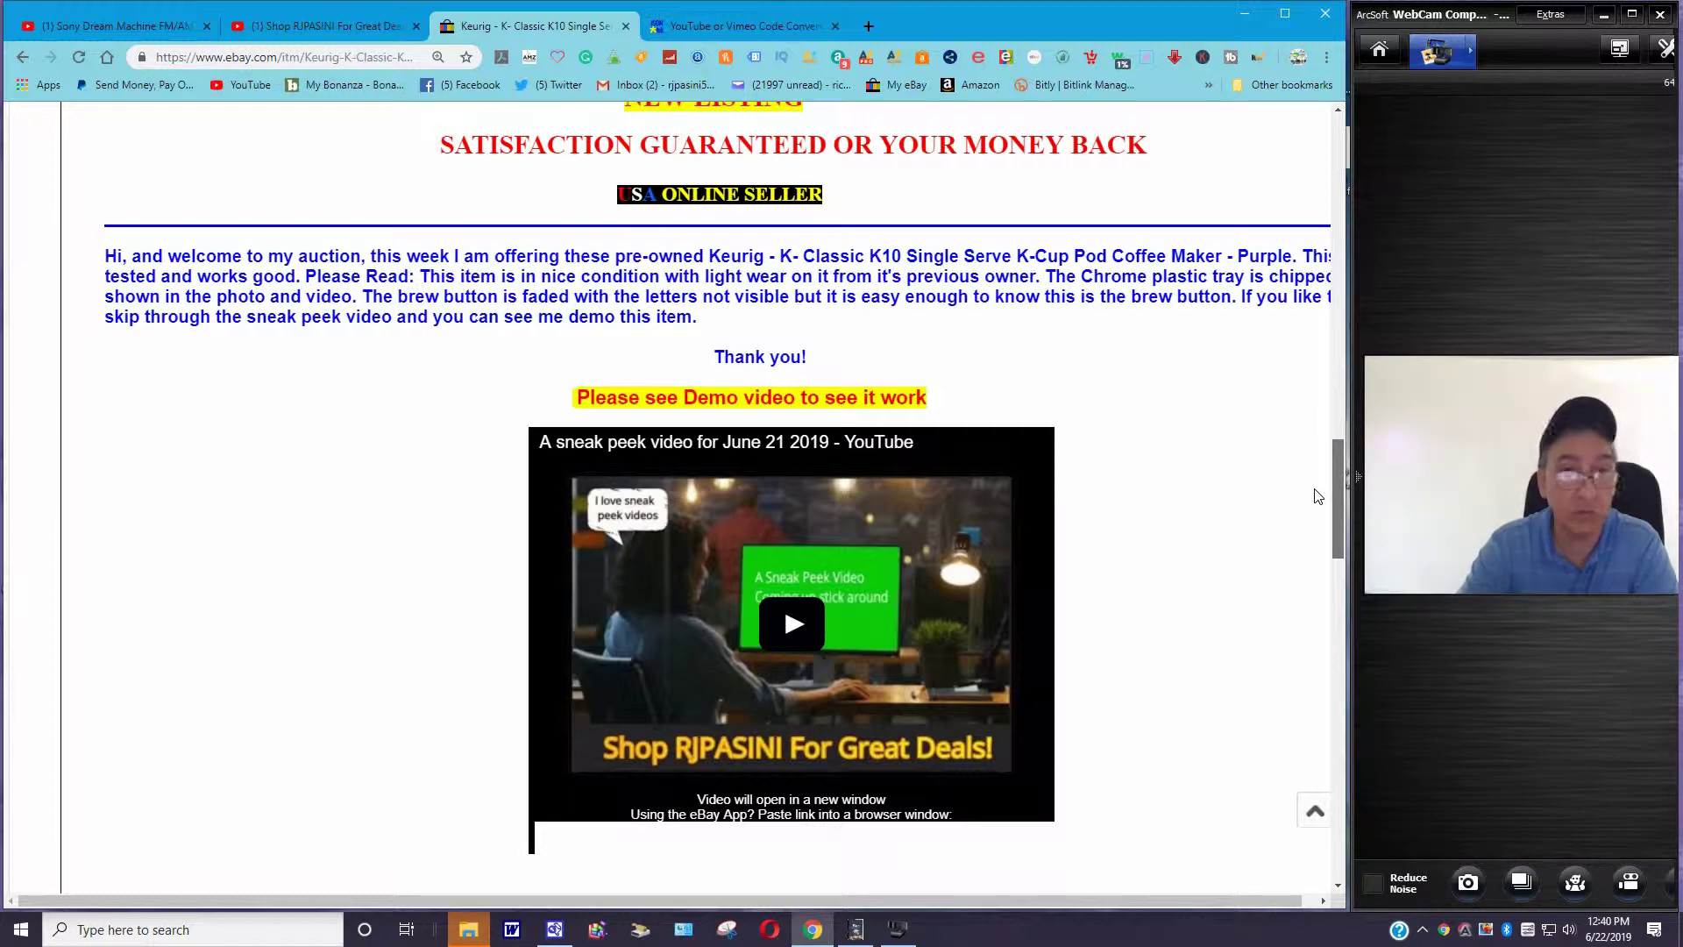
pyautogui.moveTo(1315, 489); pyautogui.dragTo(1346, 328)
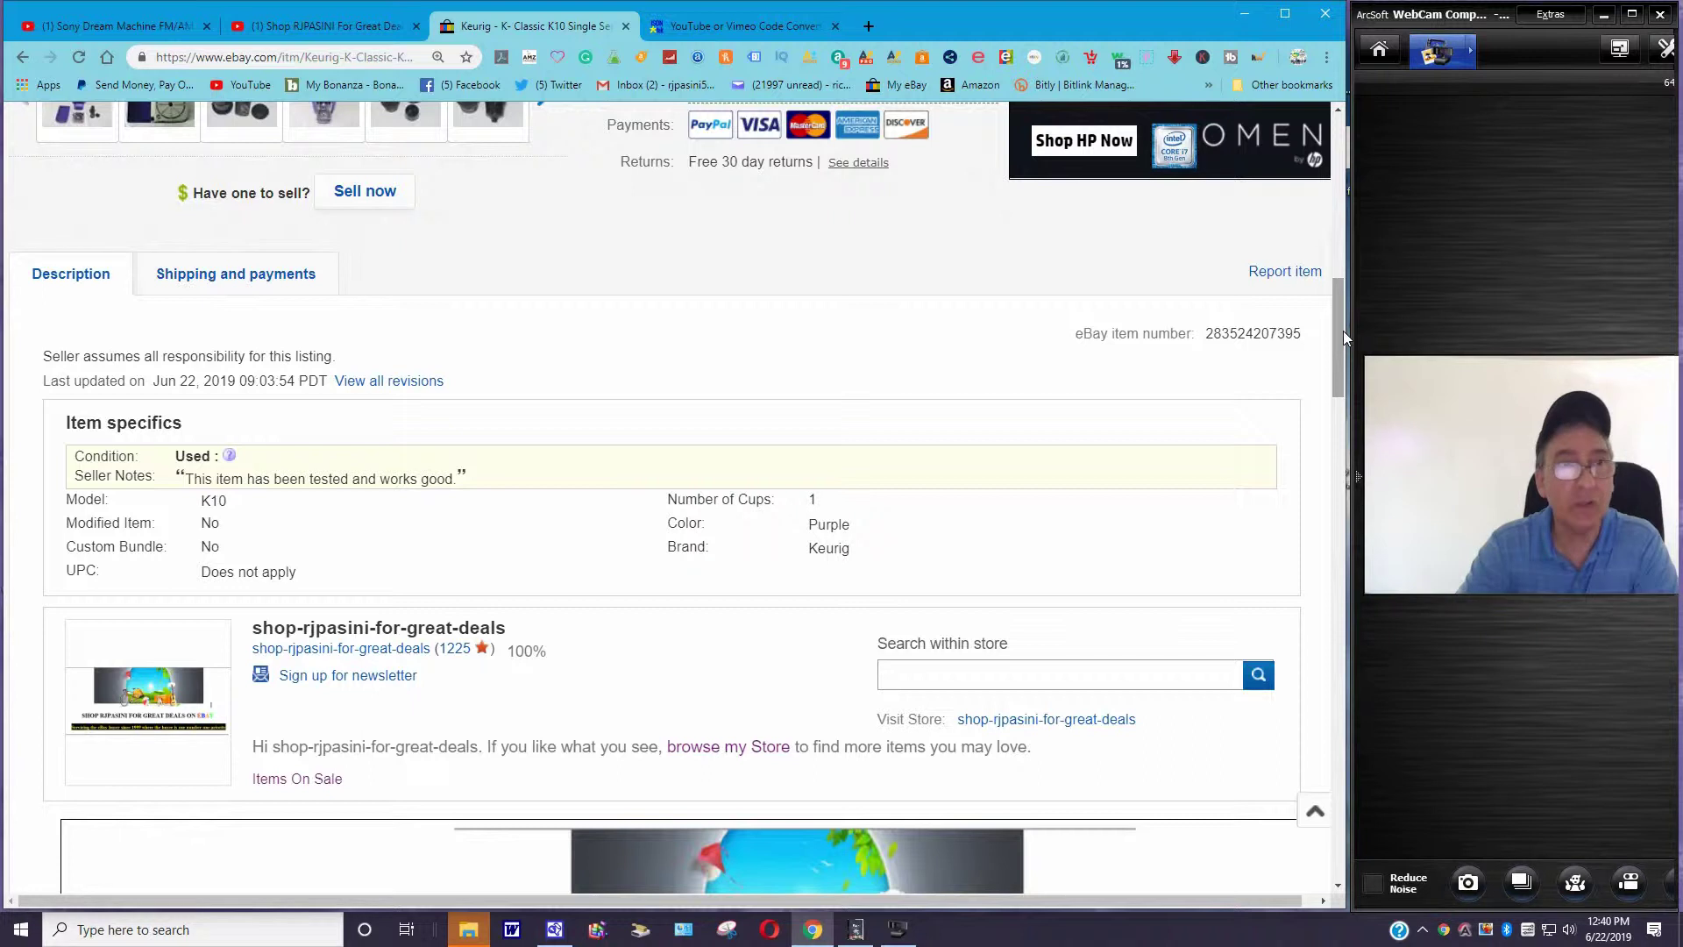
pyautogui.click(236, 40)
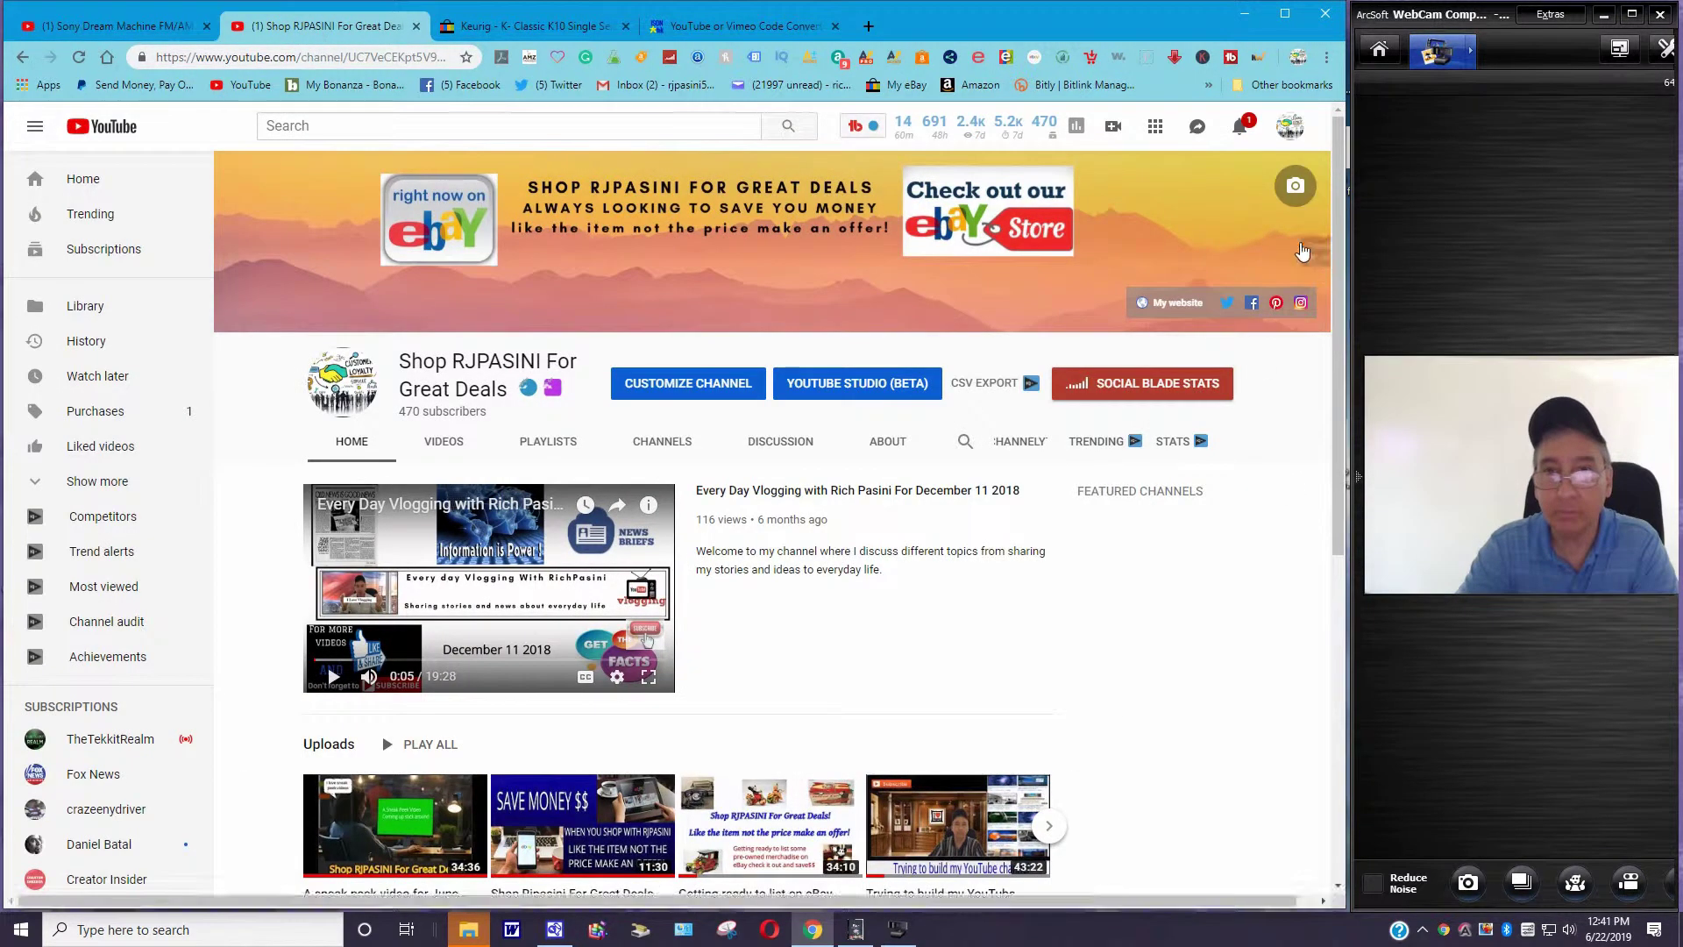
# Open the 'A sneak peek video for June 21 2019' upload from the channel's Uploads list.
pyautogui.click(544, 29)
pyautogui.scroll(-10, 1329, 342)
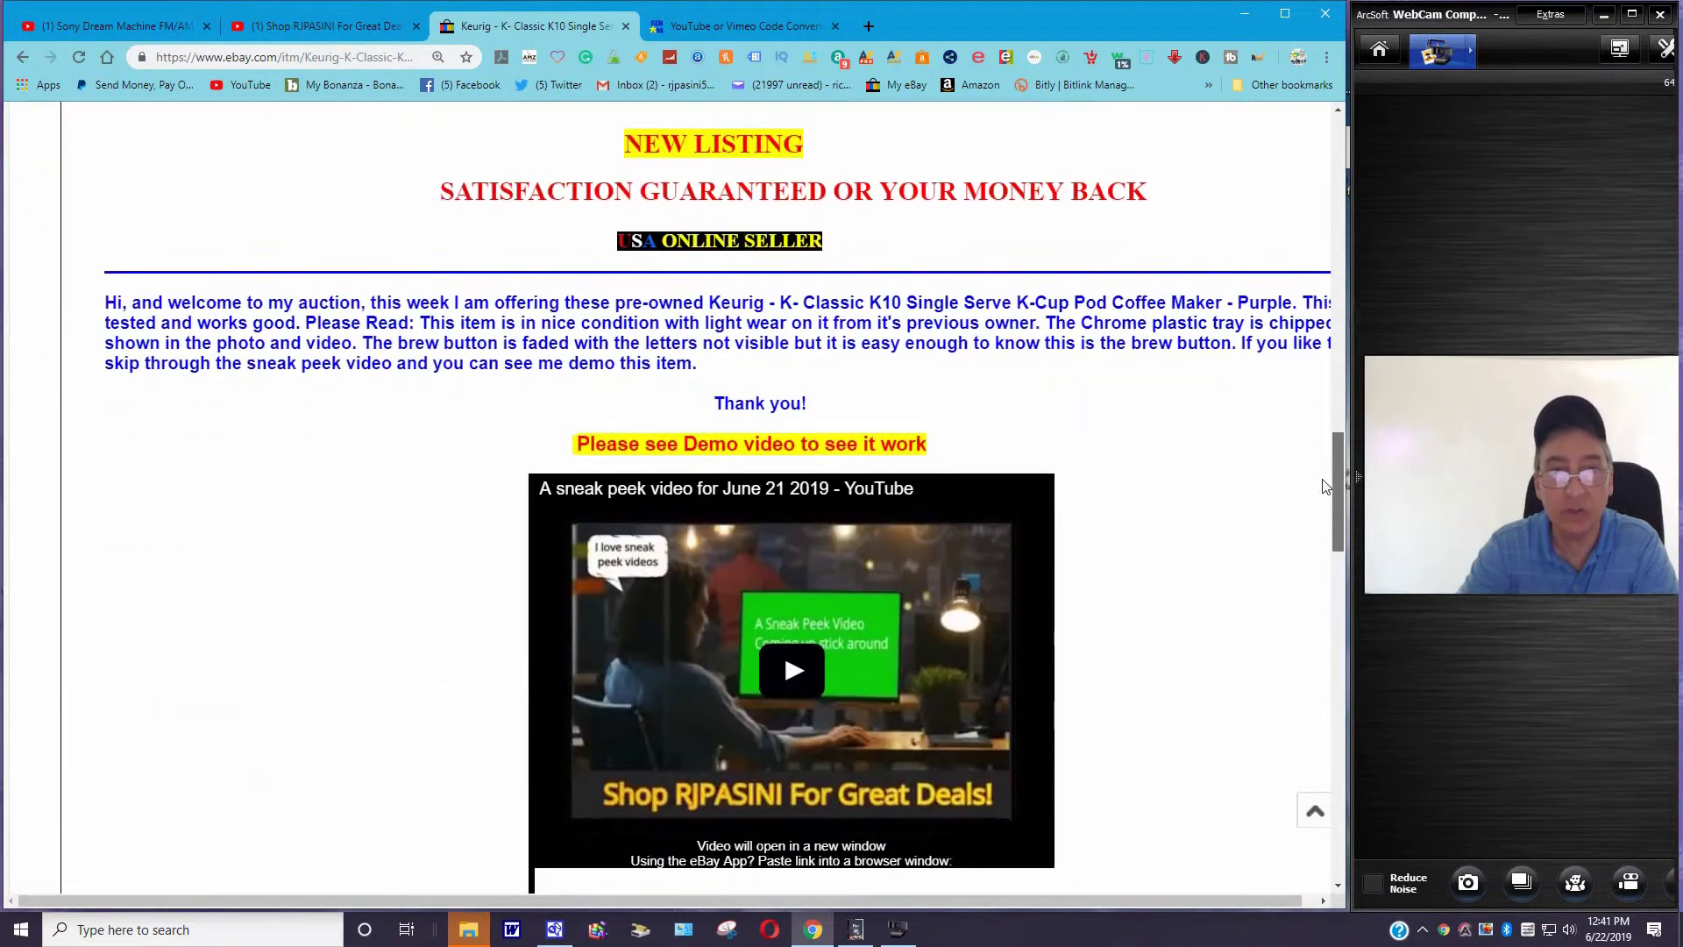
pyautogui.click(324, 26)
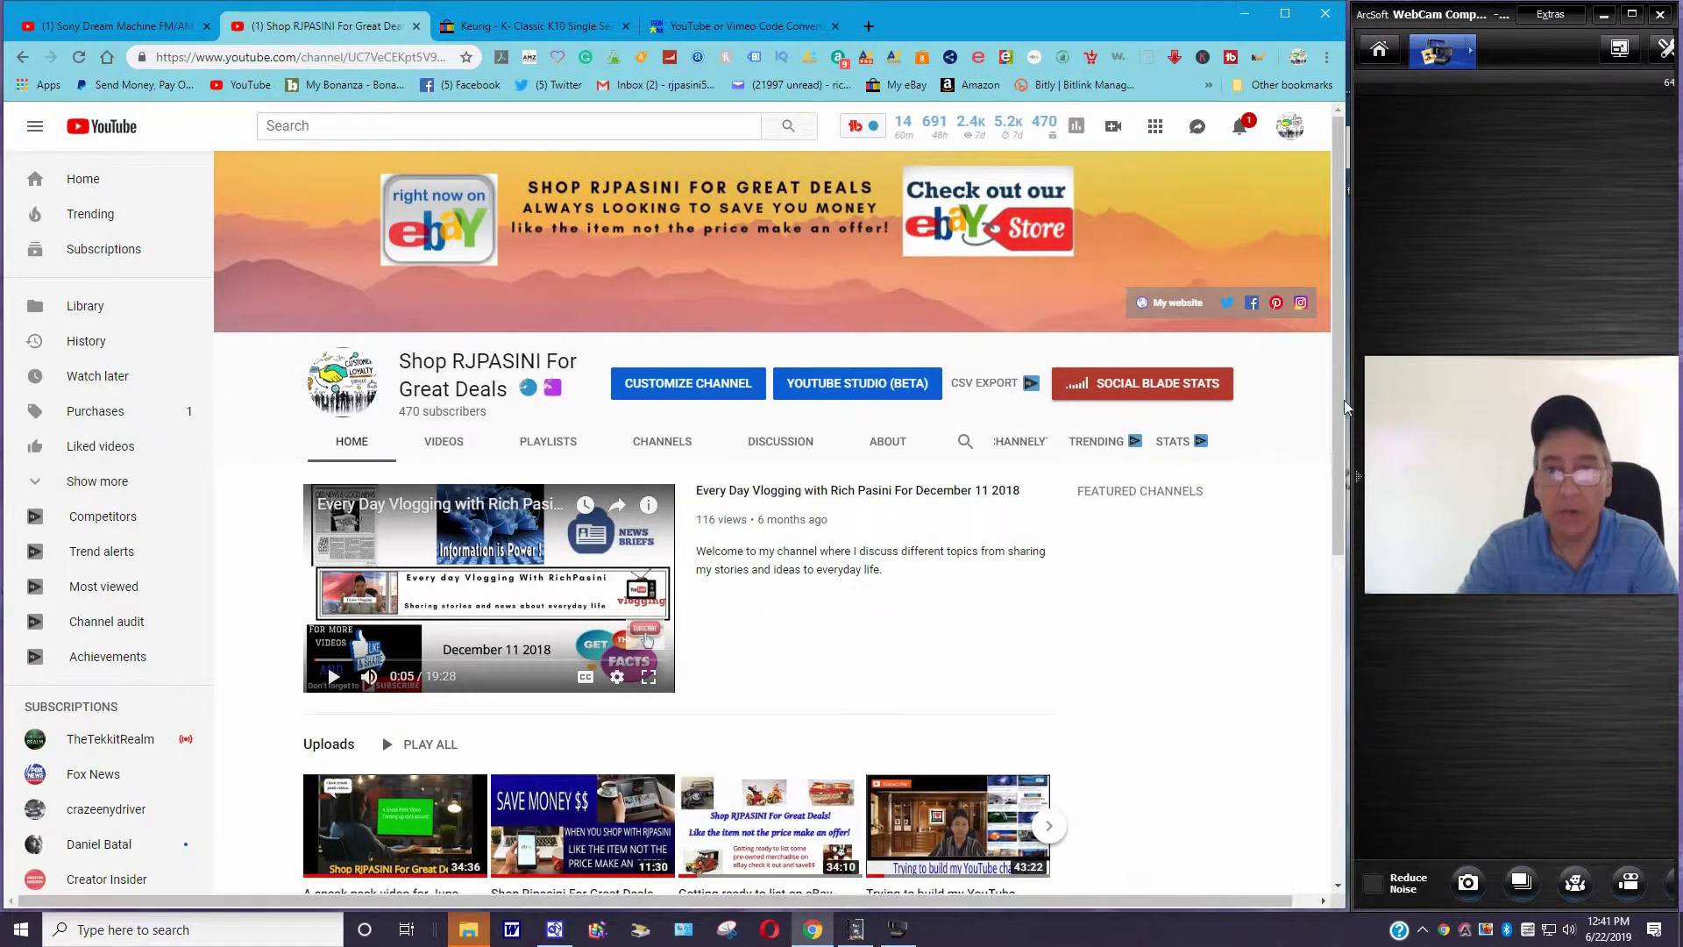
pyautogui.scroll(-2, 1332, 539)
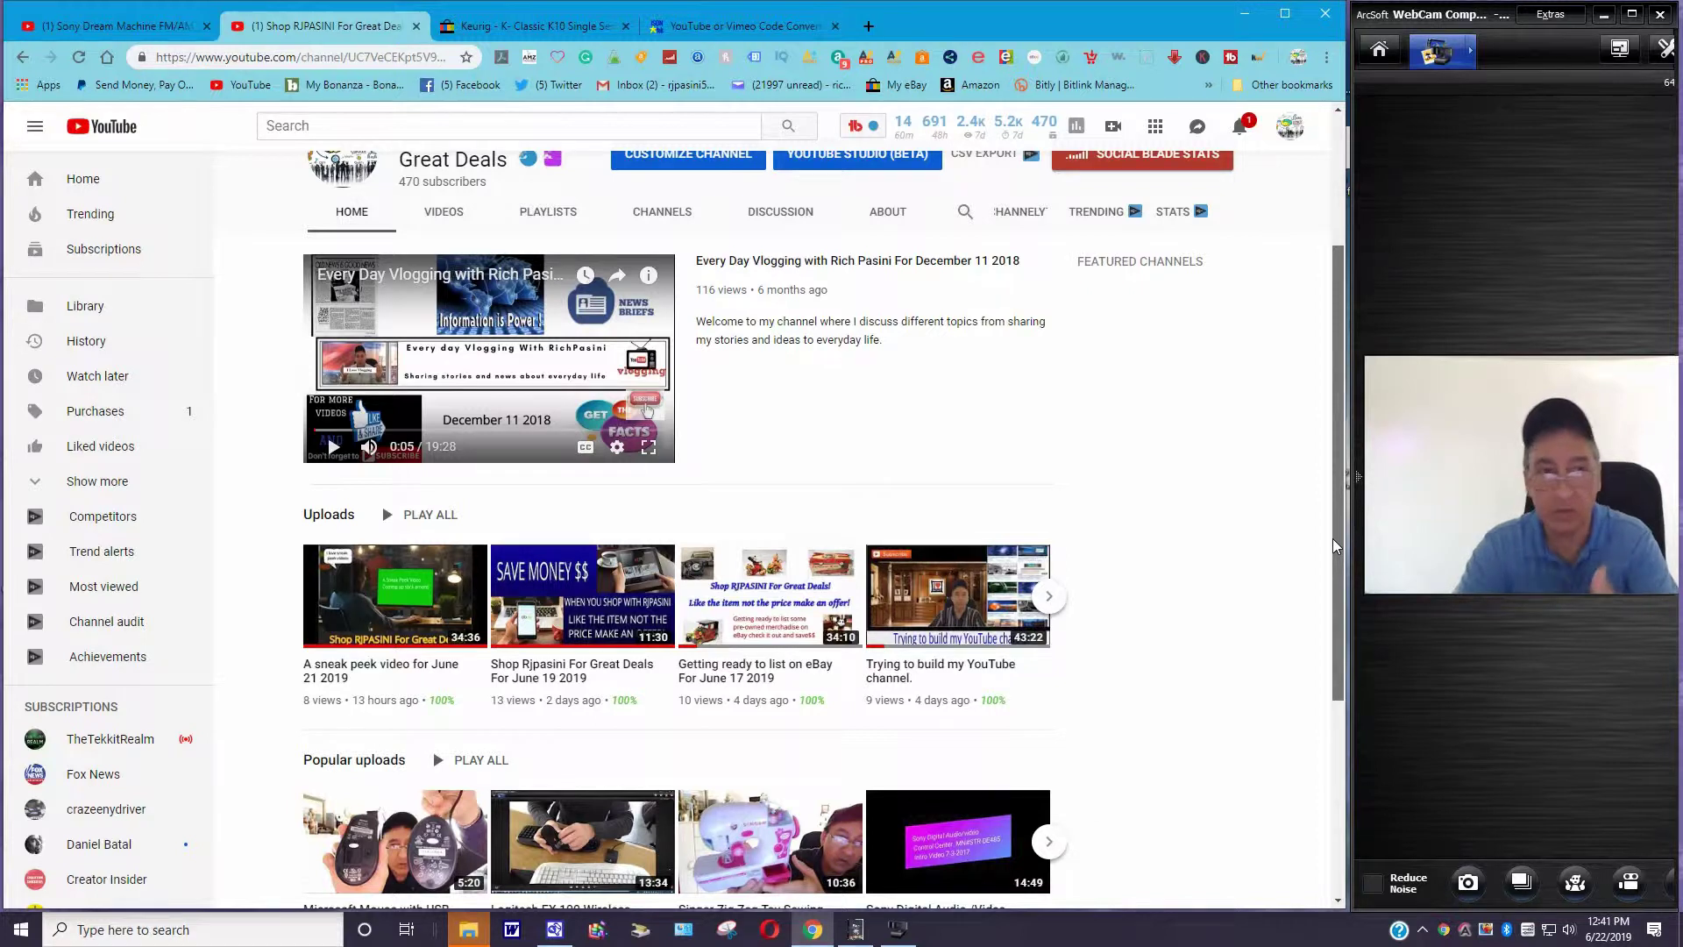
pyautogui.moveTo(1332, 538); pyautogui.dragTo(1332, 551)
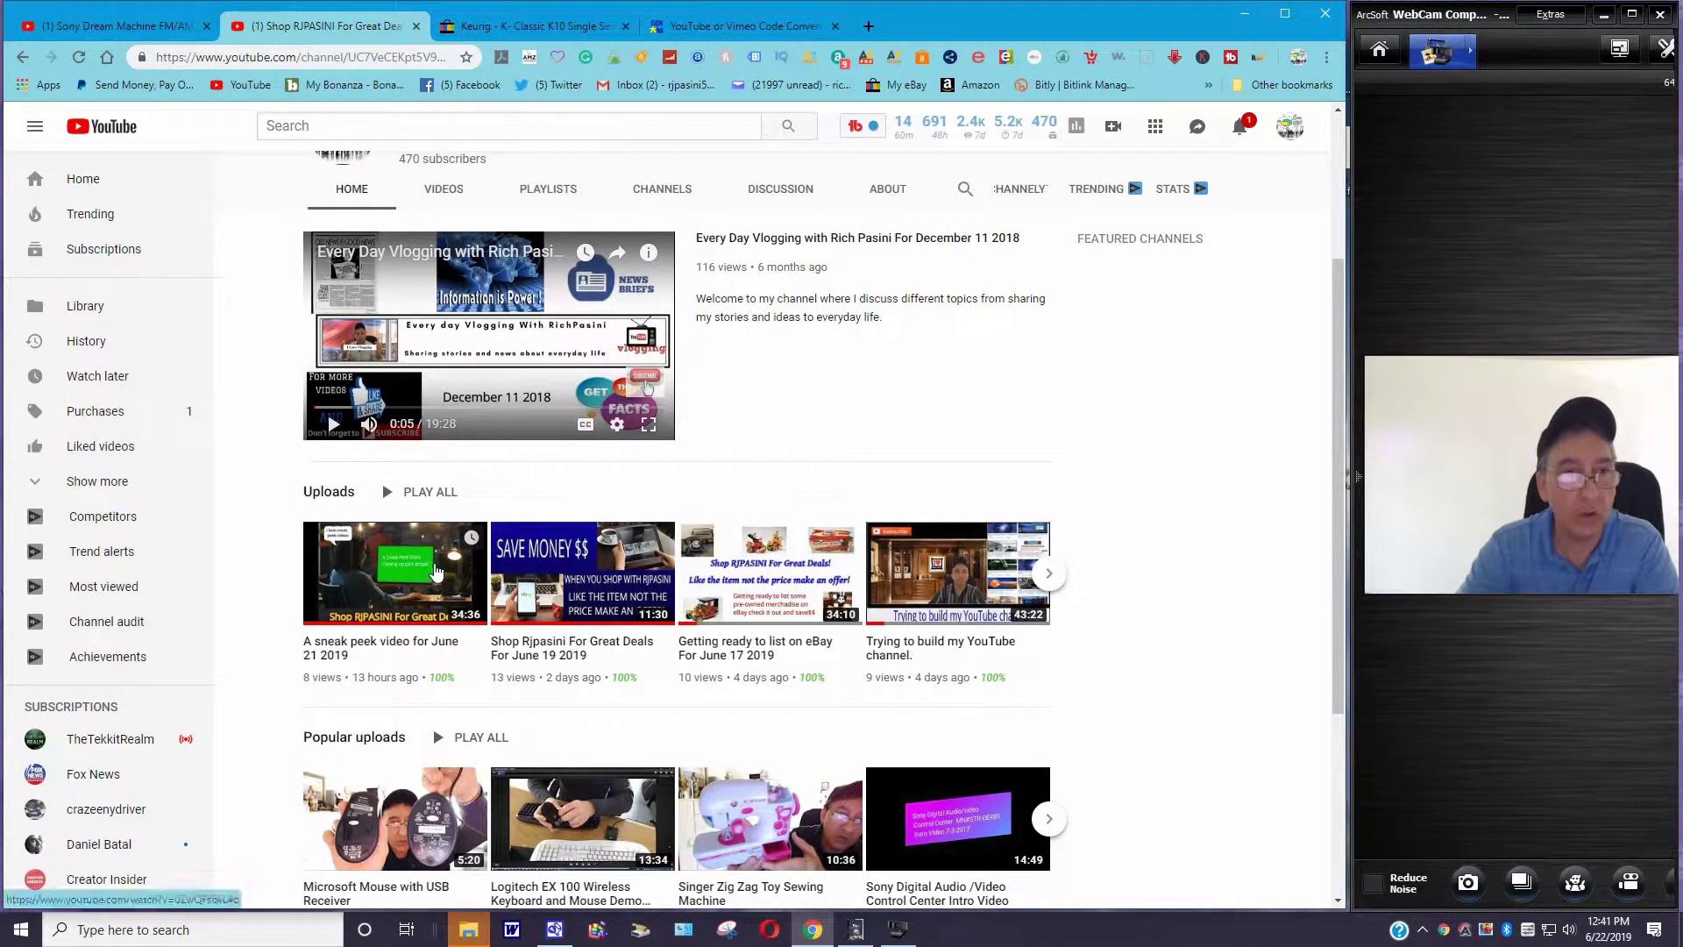
pyautogui.click(436, 571)
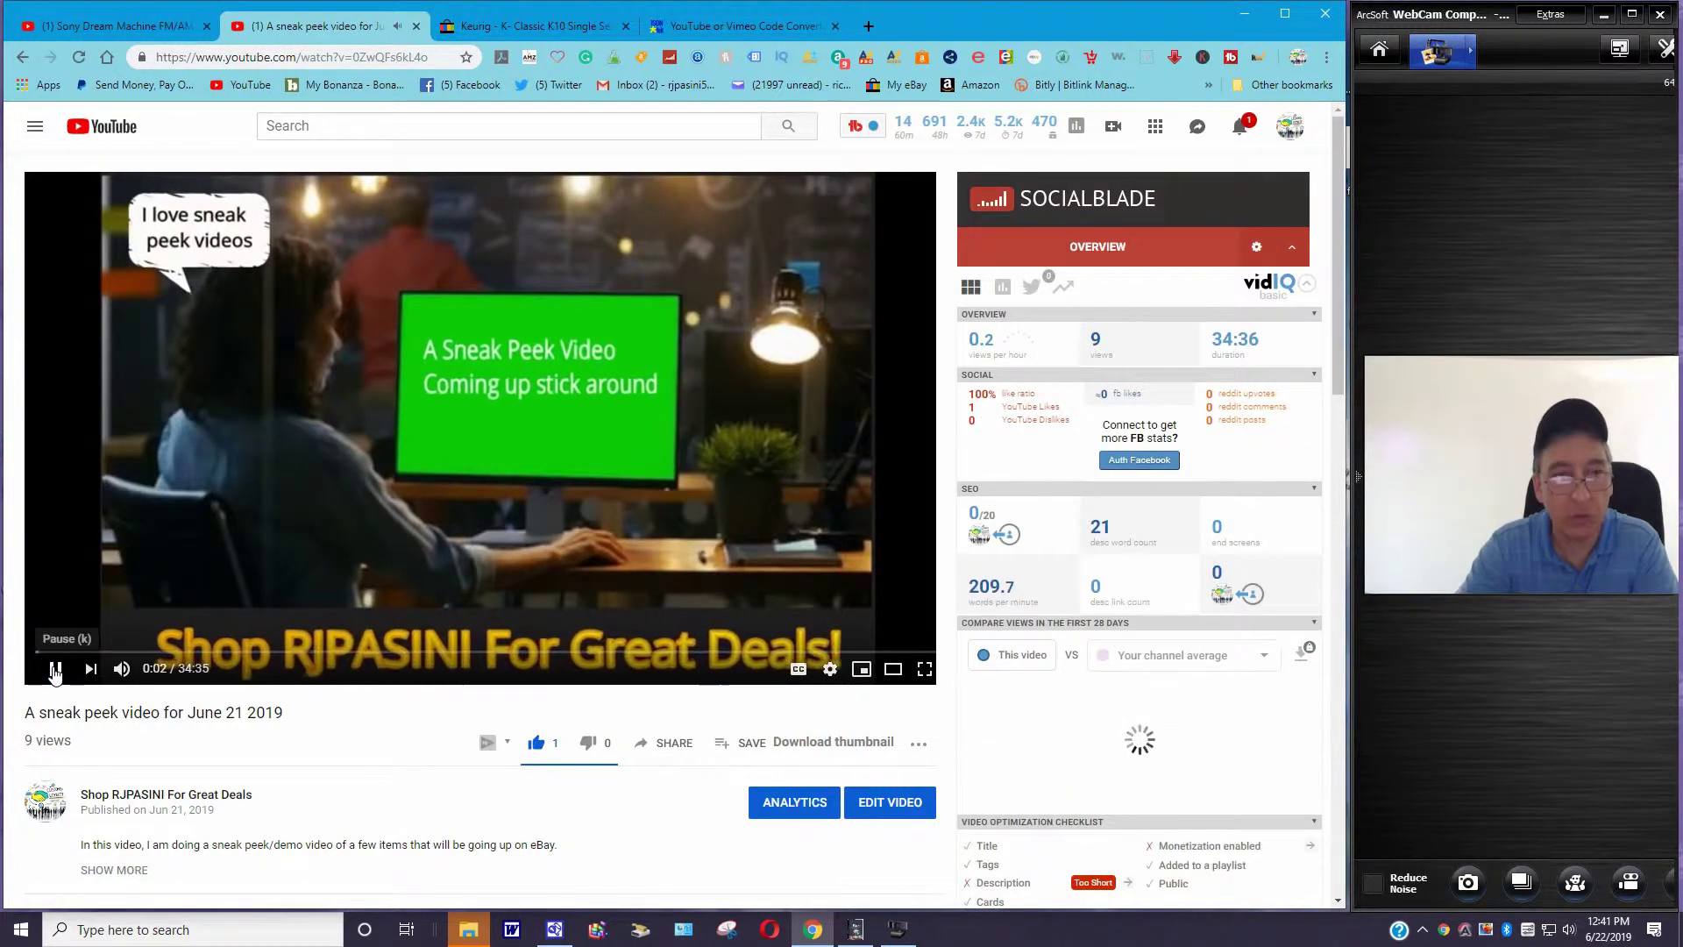
# Pause the sneak peek video at 0:08 and bring up its Share options with the youtu.be link.
pyautogui.click(65, 680)
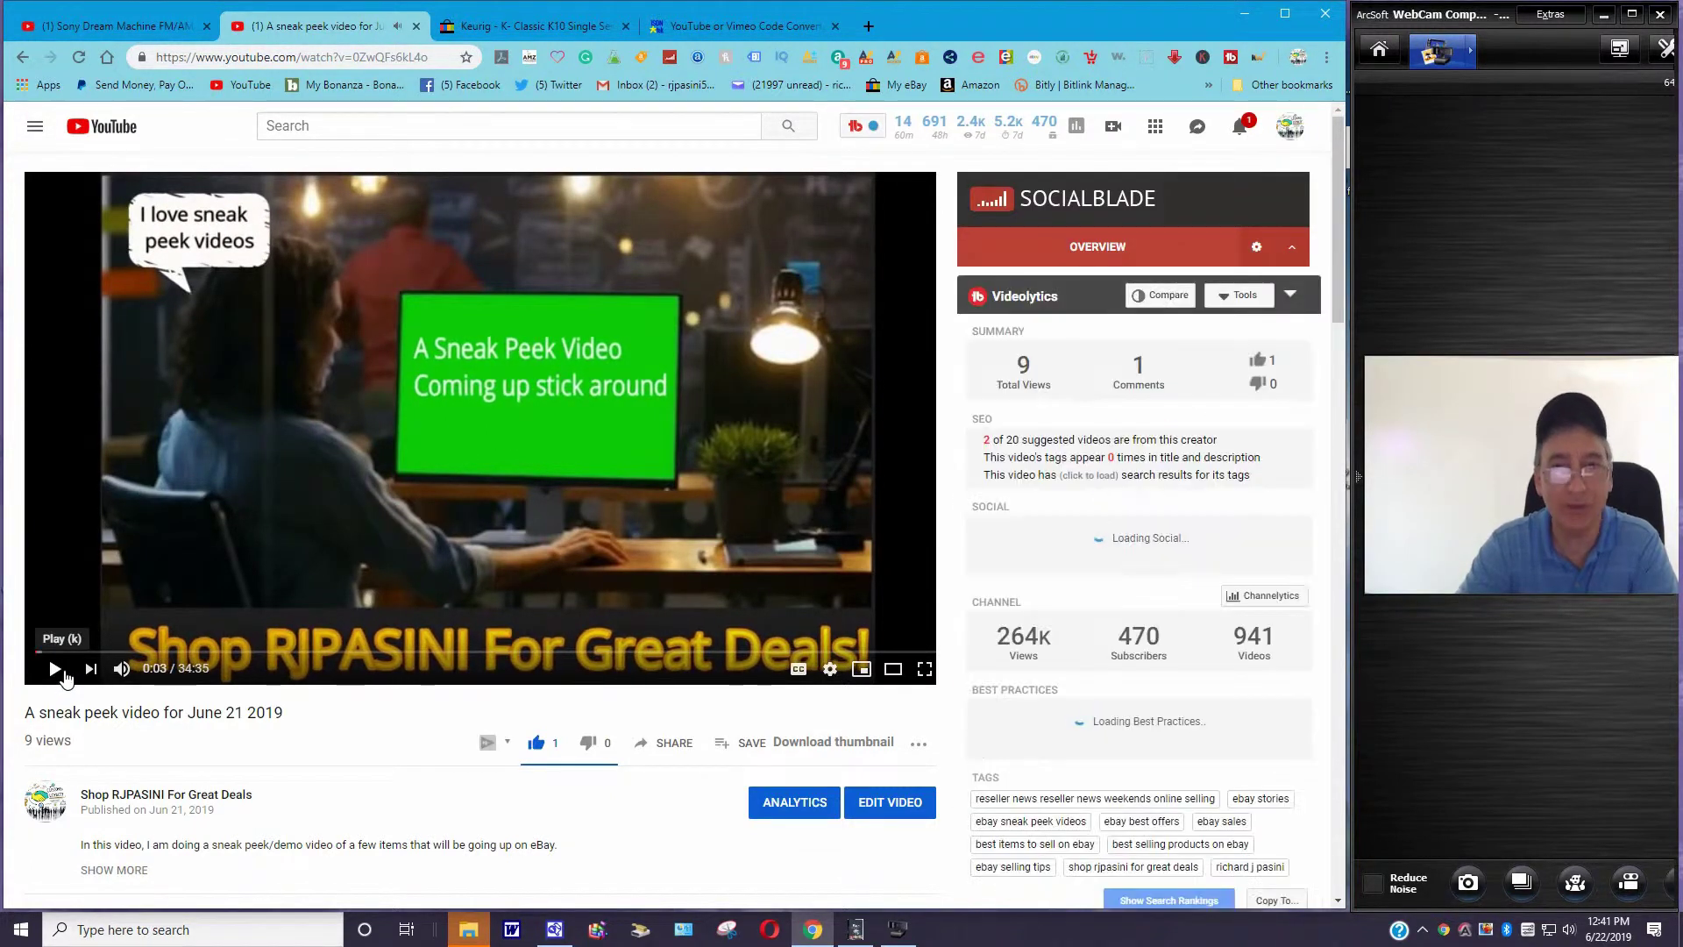
pyautogui.click(65, 679)
pyautogui.click(56, 673)
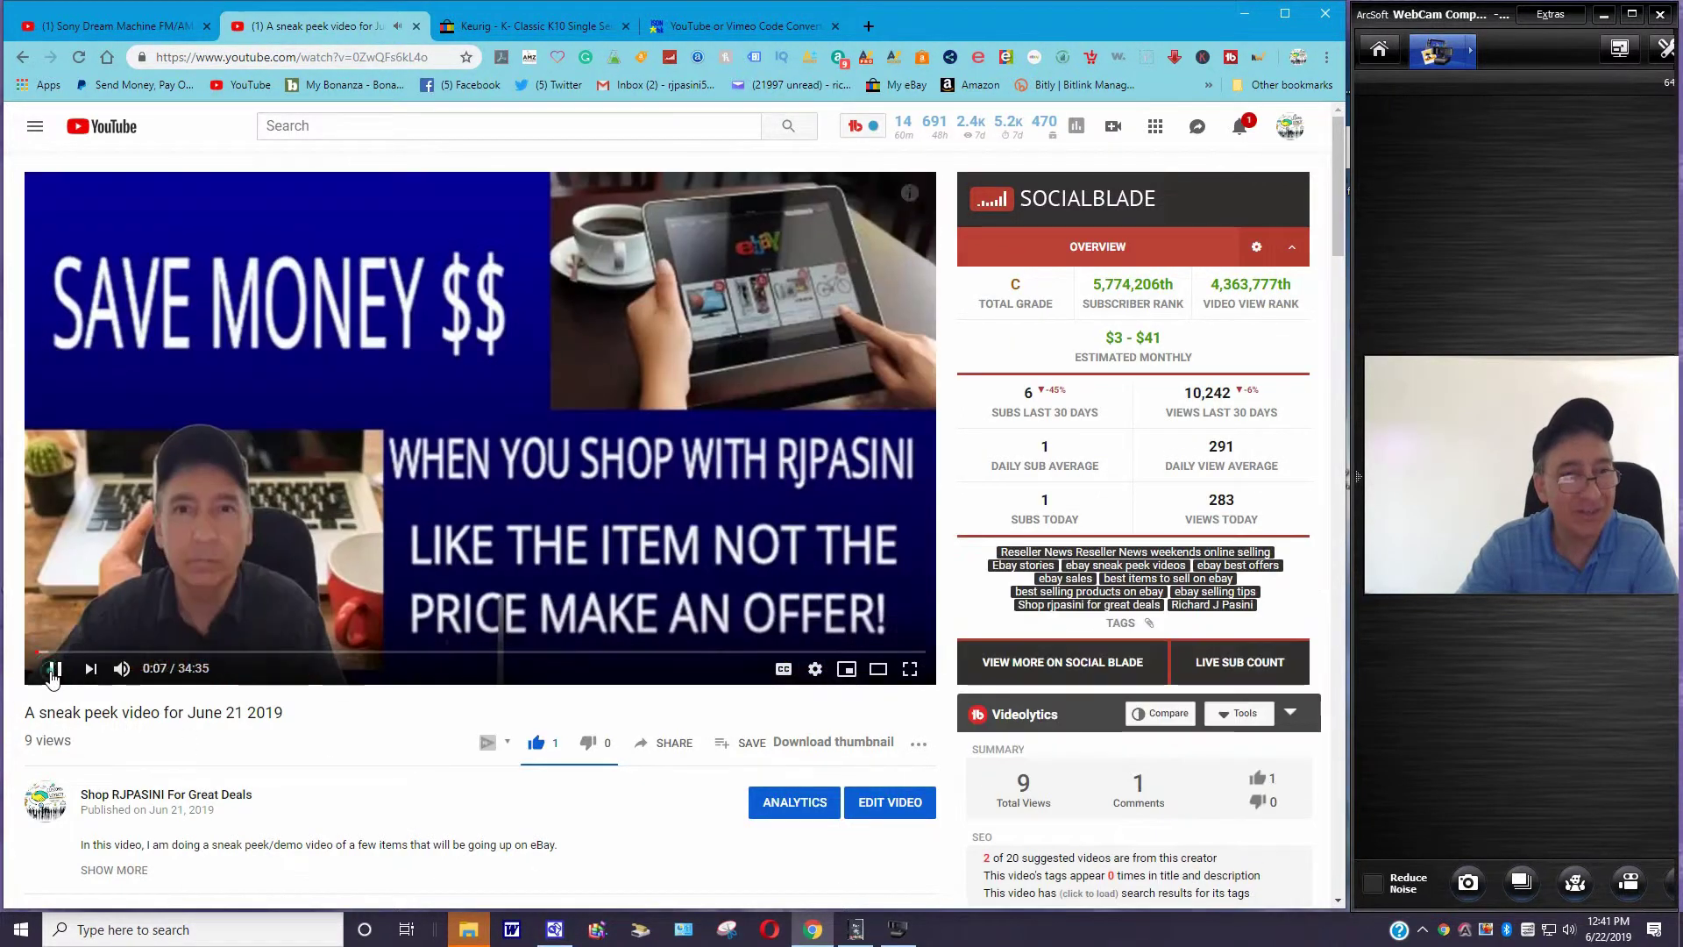
pyautogui.click(52, 672)
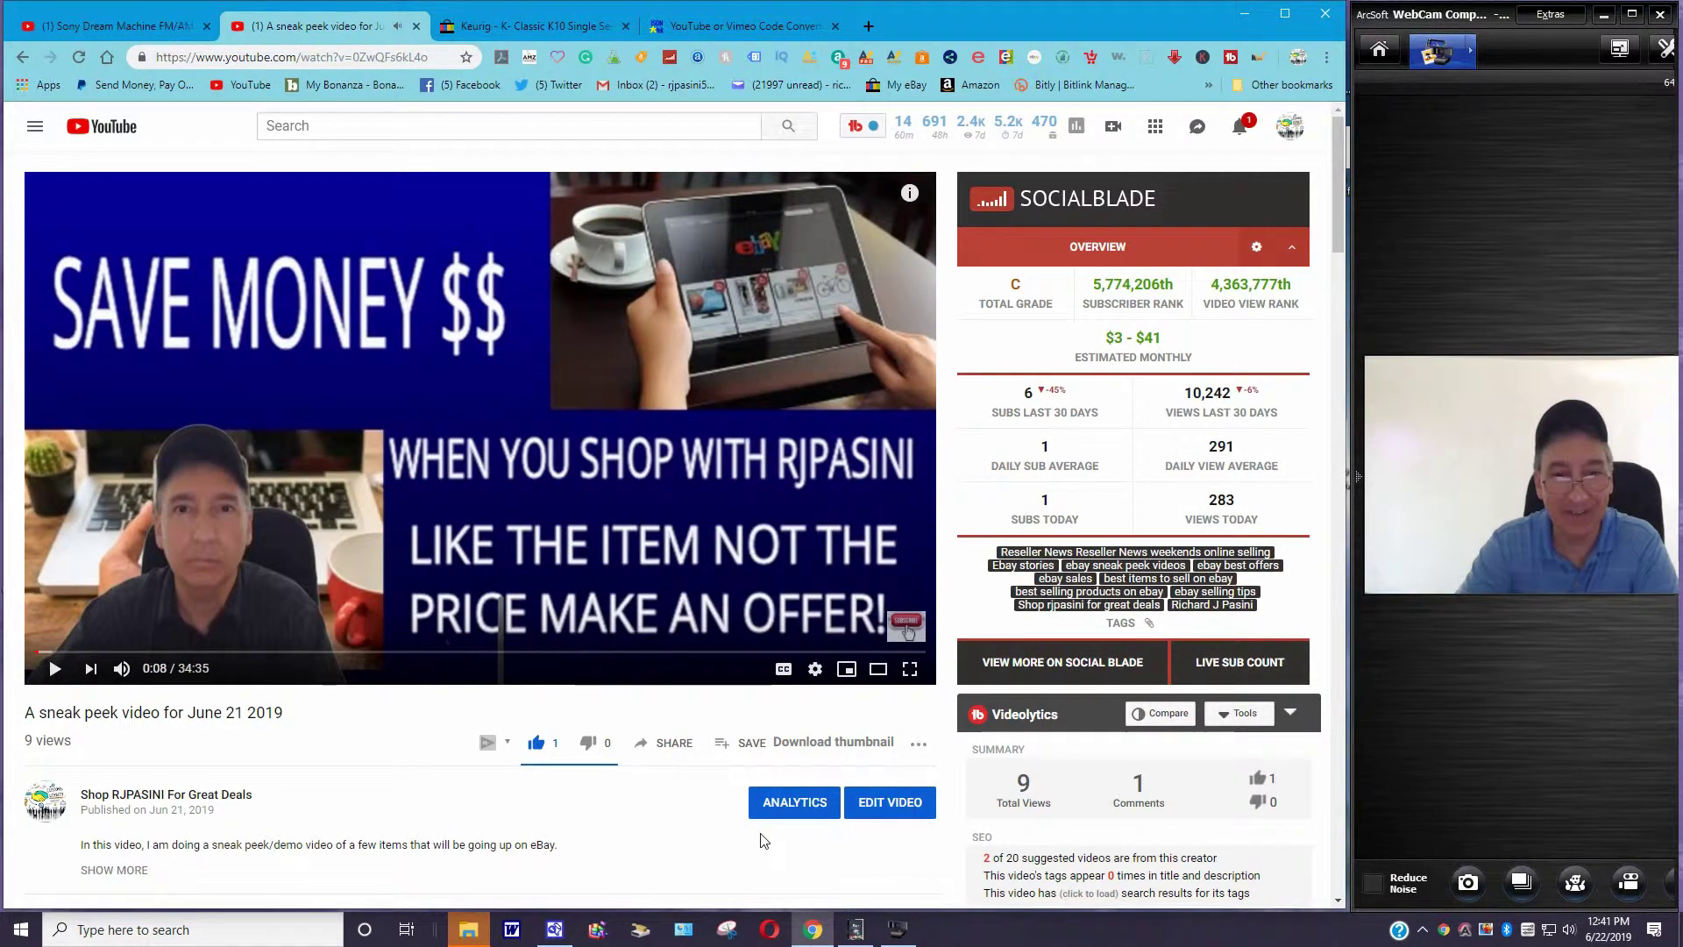
pyautogui.scroll(-1, 639, 781)
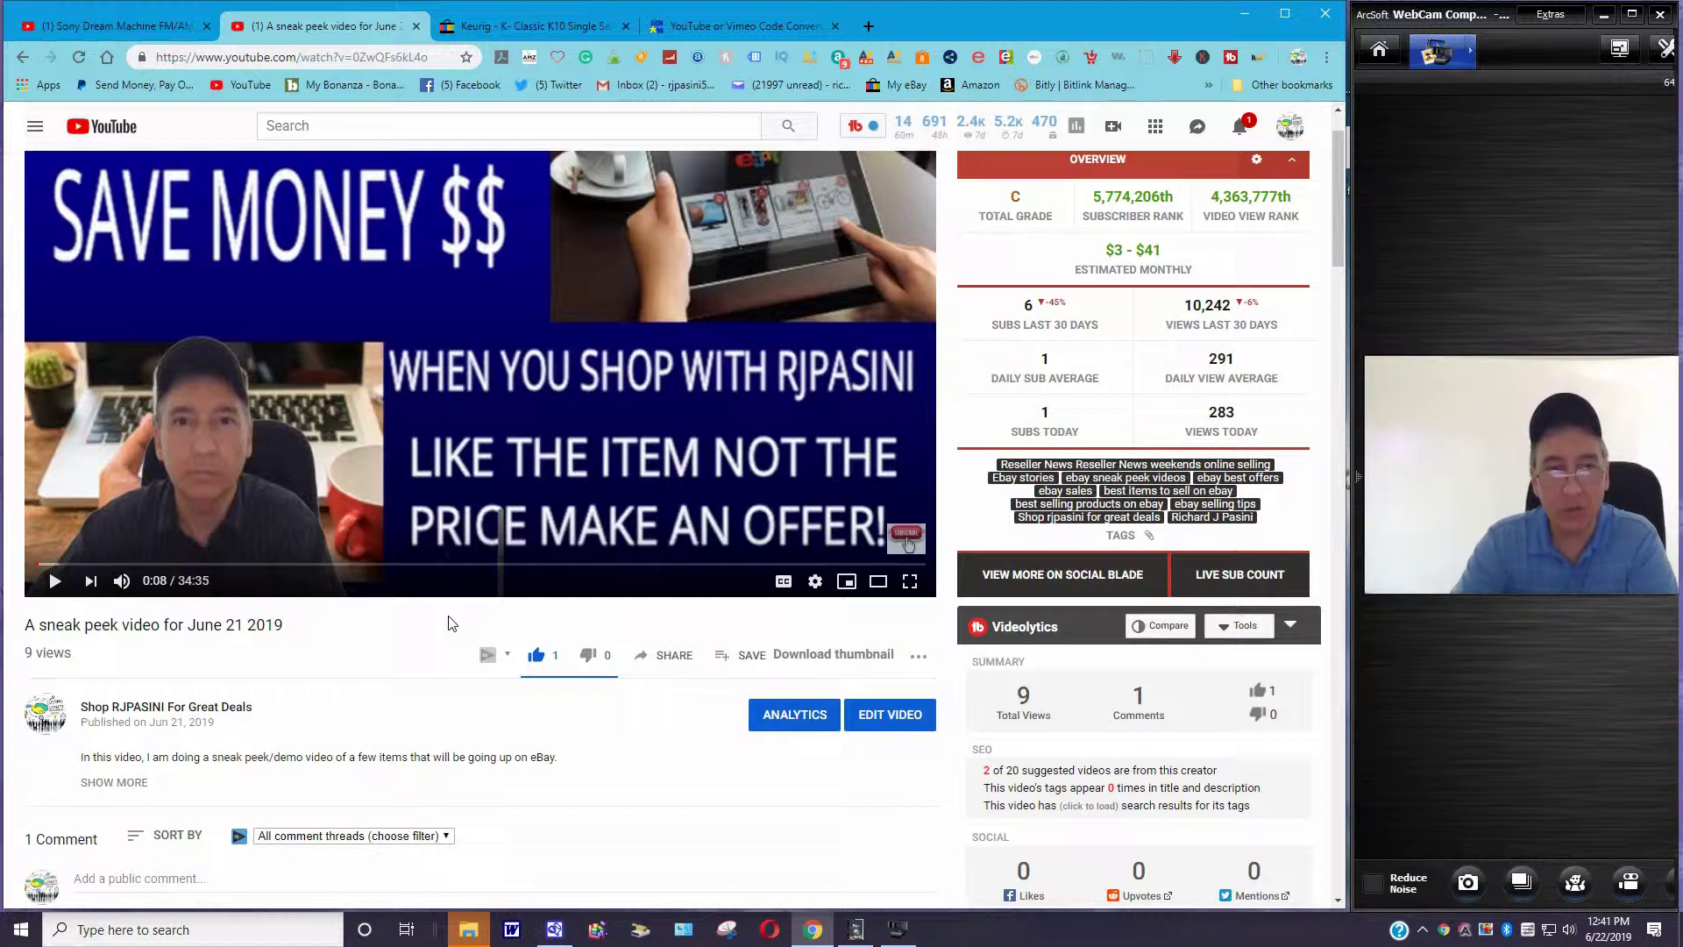
pyautogui.click(674, 657)
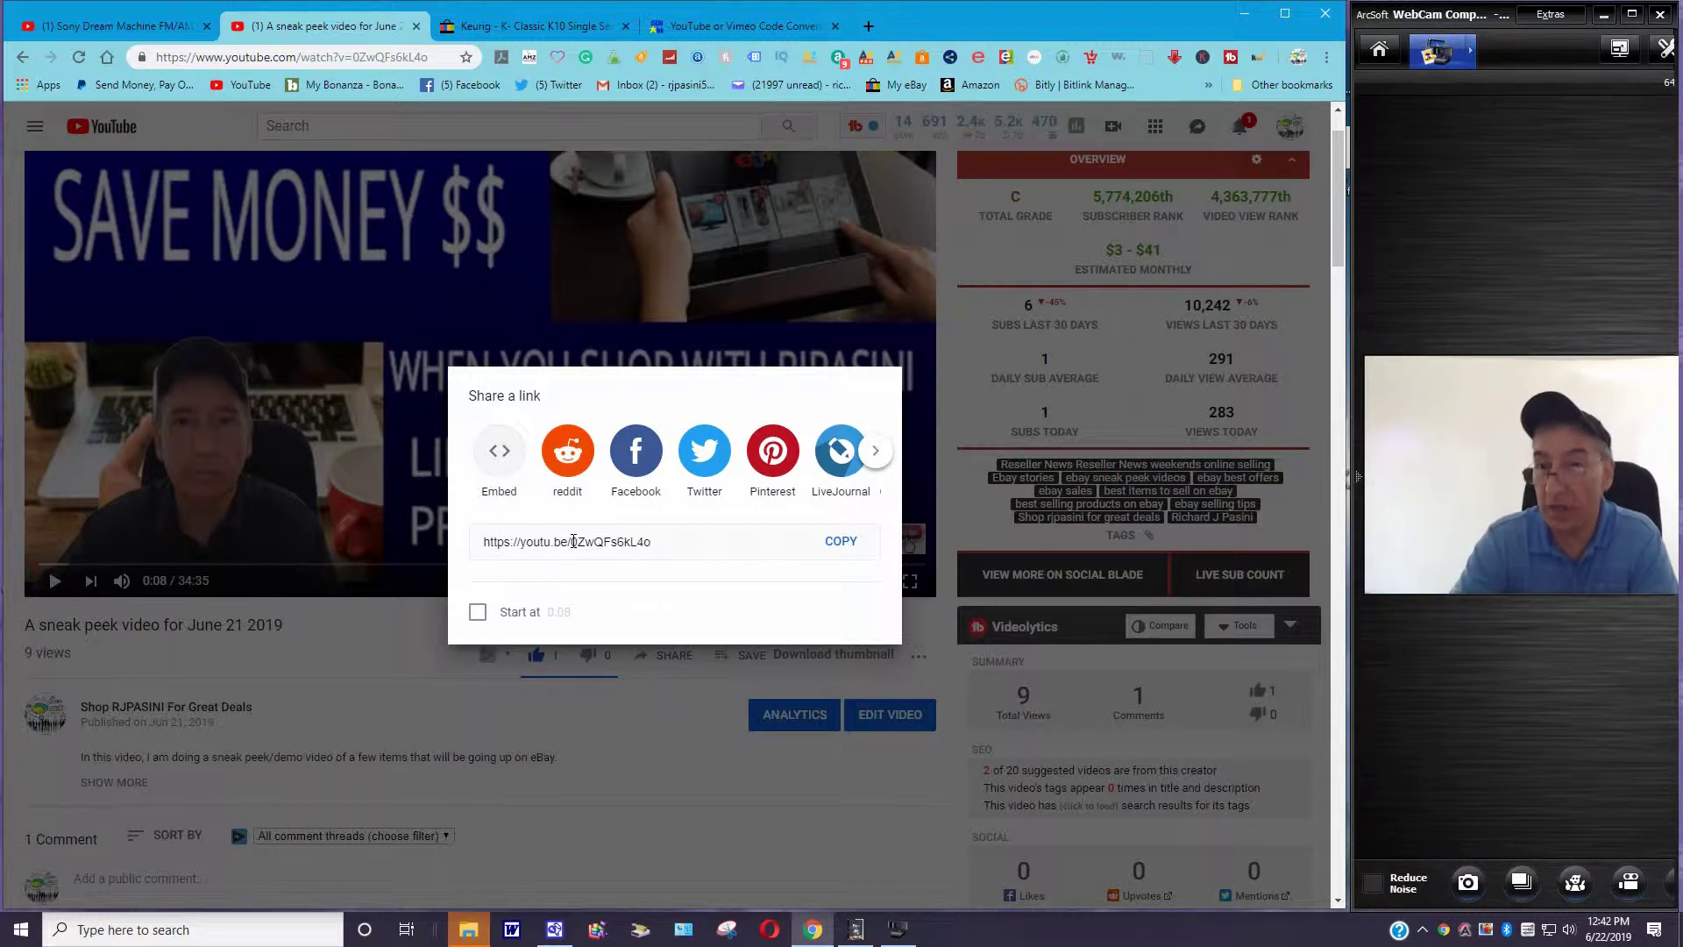
# Copy the sneak peek video's complete 560×315 iframe embed code from the Embed panel.
pyautogui.click(495, 468)
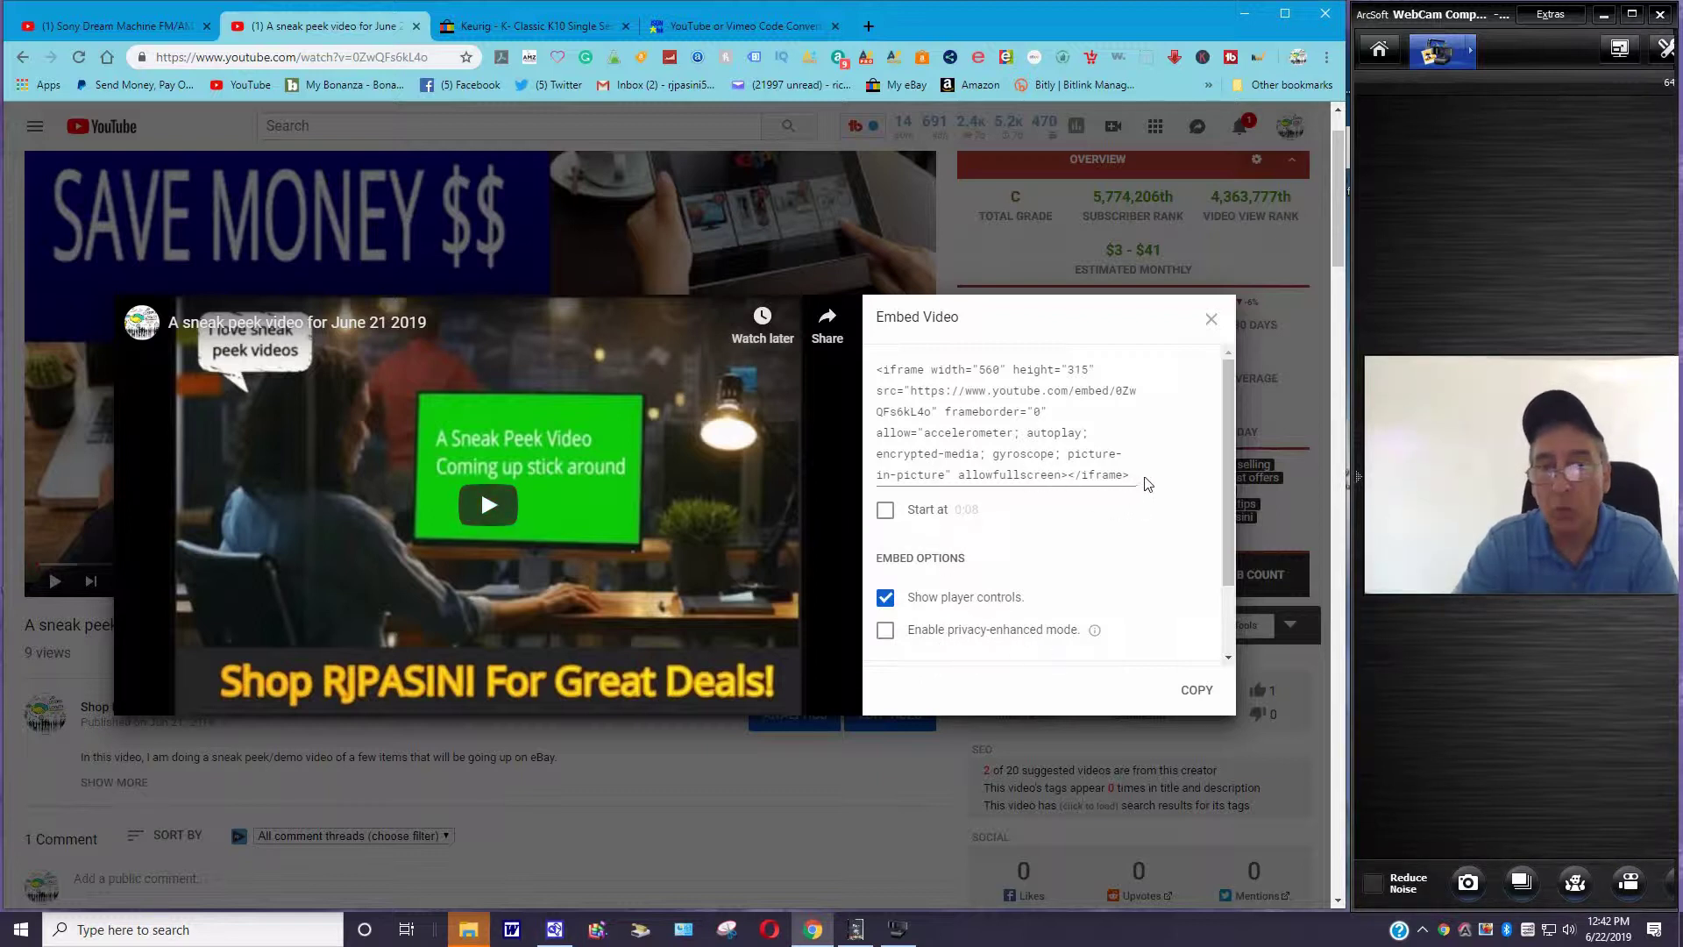
pyautogui.moveTo(1135, 476); pyautogui.dragTo(866, 369)
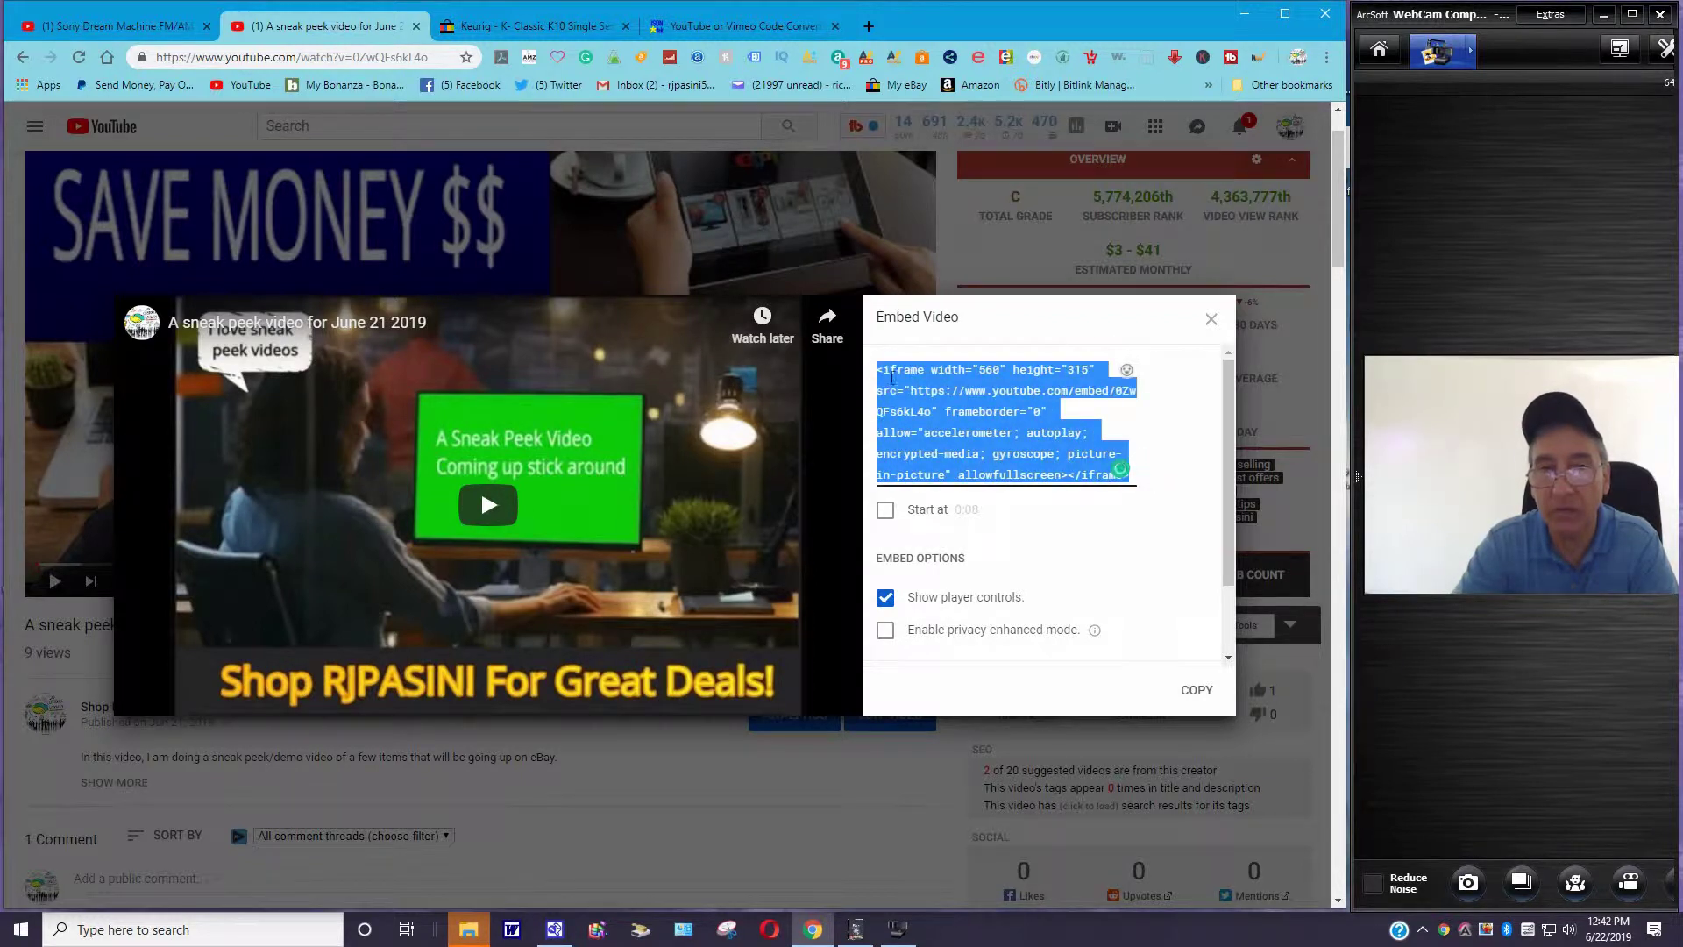
pyautogui.rightClick(892, 378)
pyautogui.click(934, 446)
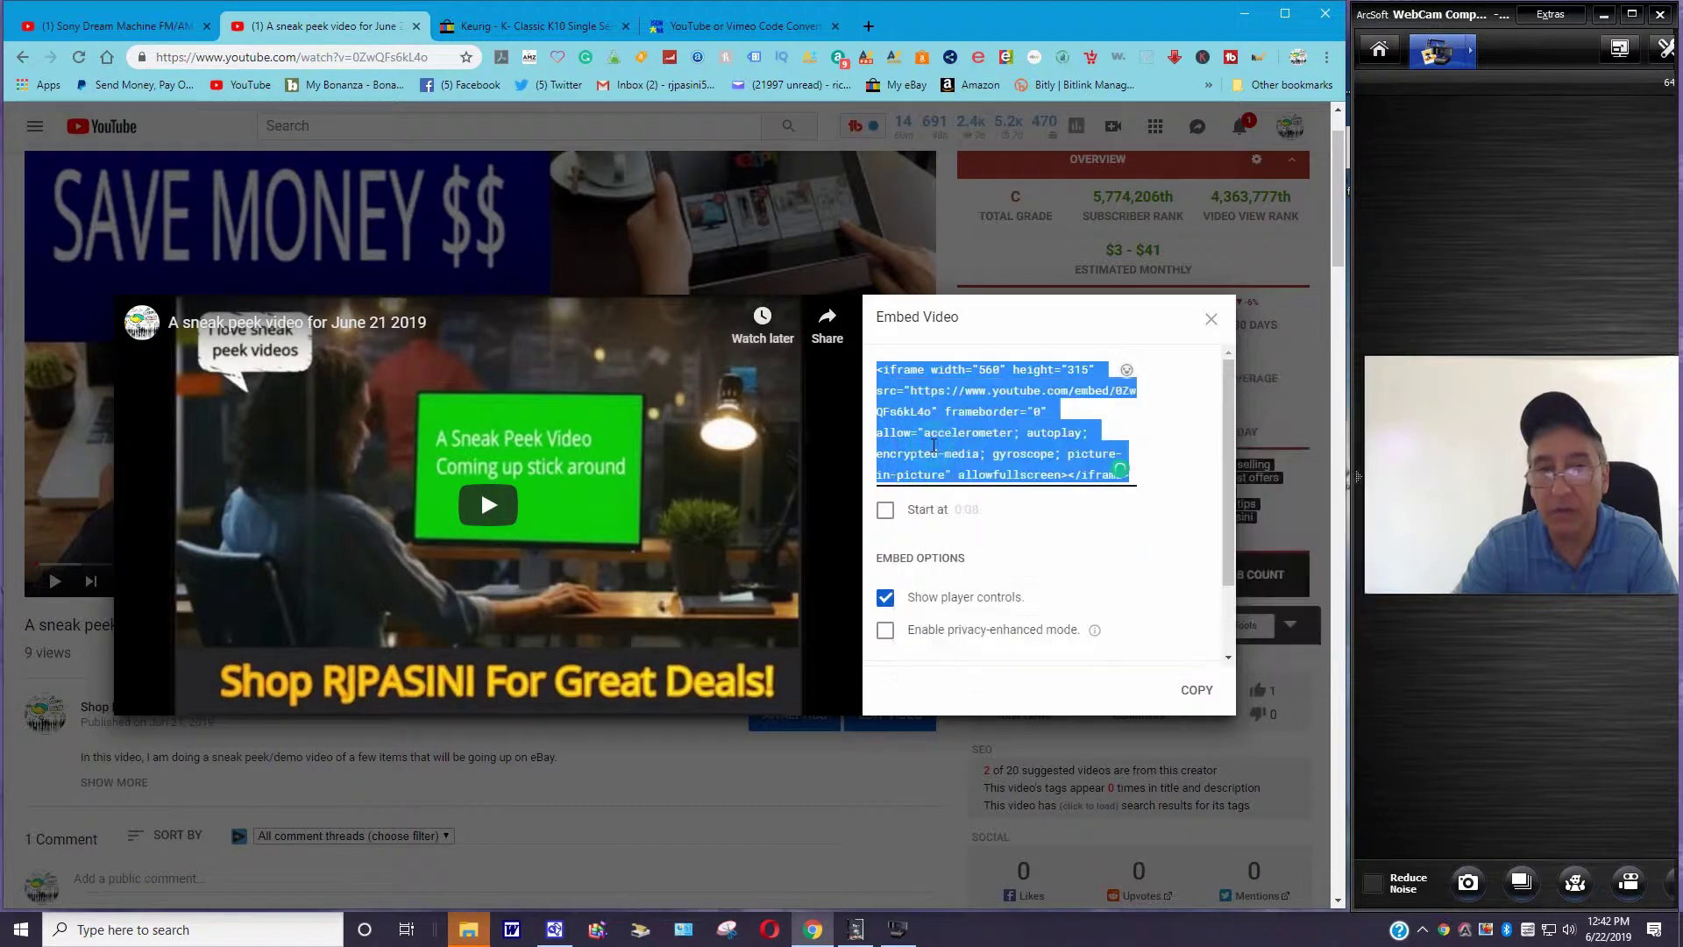
# Paste the copied iframe embed code into the isdntek Code Converter's input box.
pyautogui.click(707, 24)
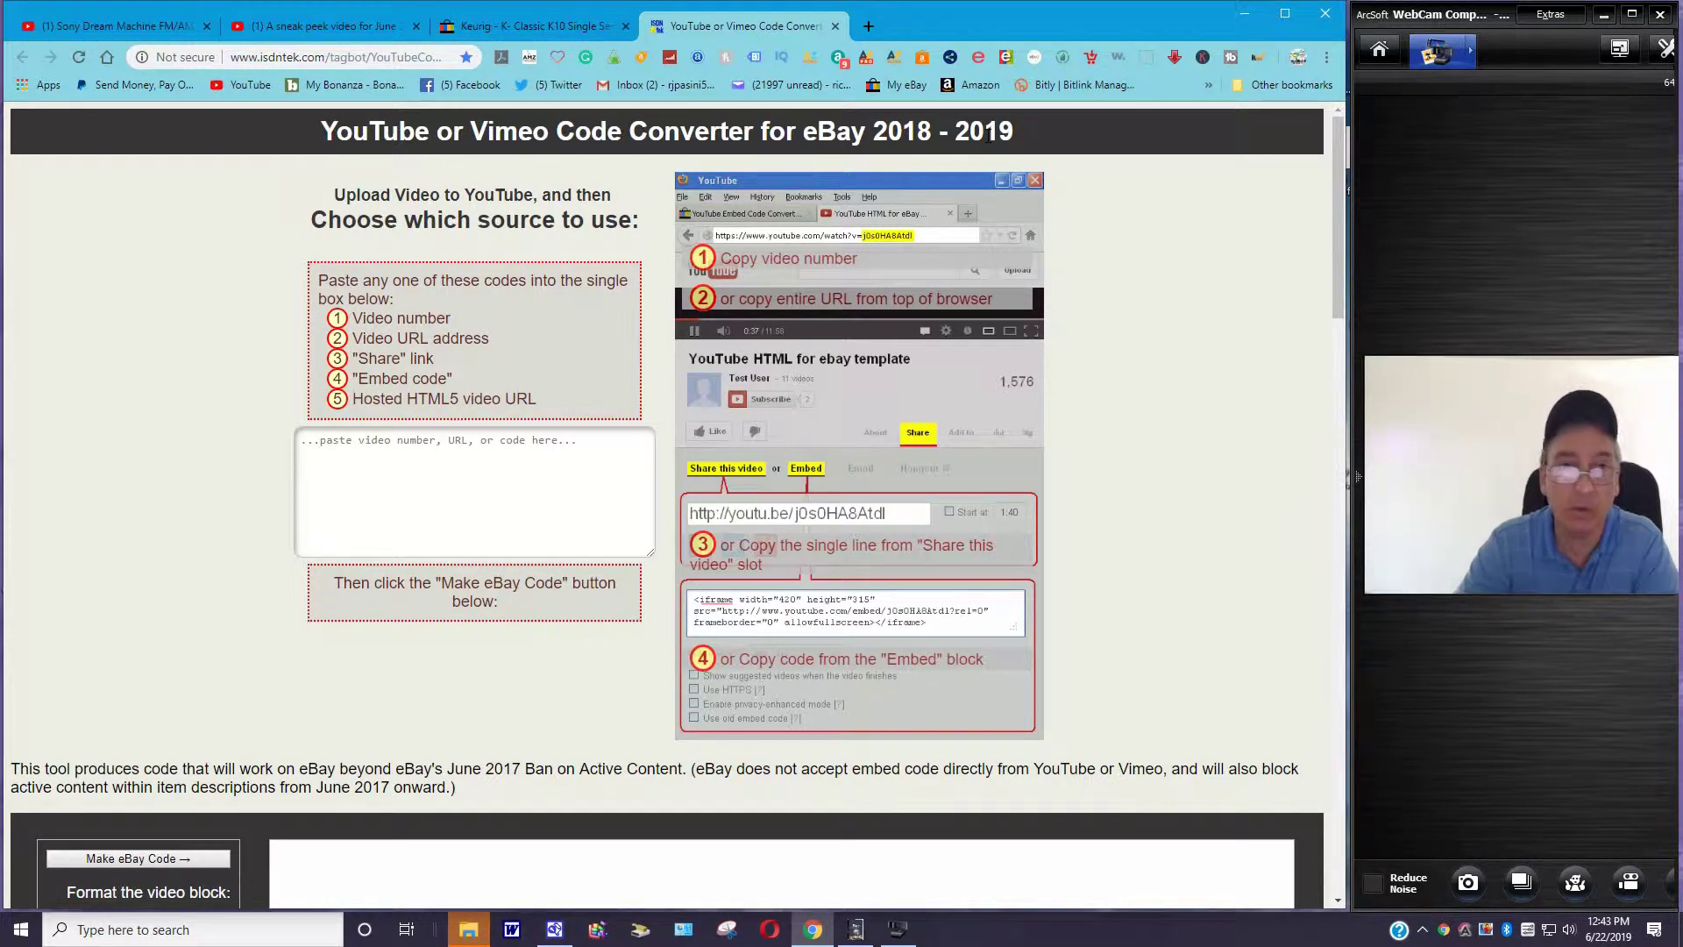
pyautogui.rightClick(305, 443)
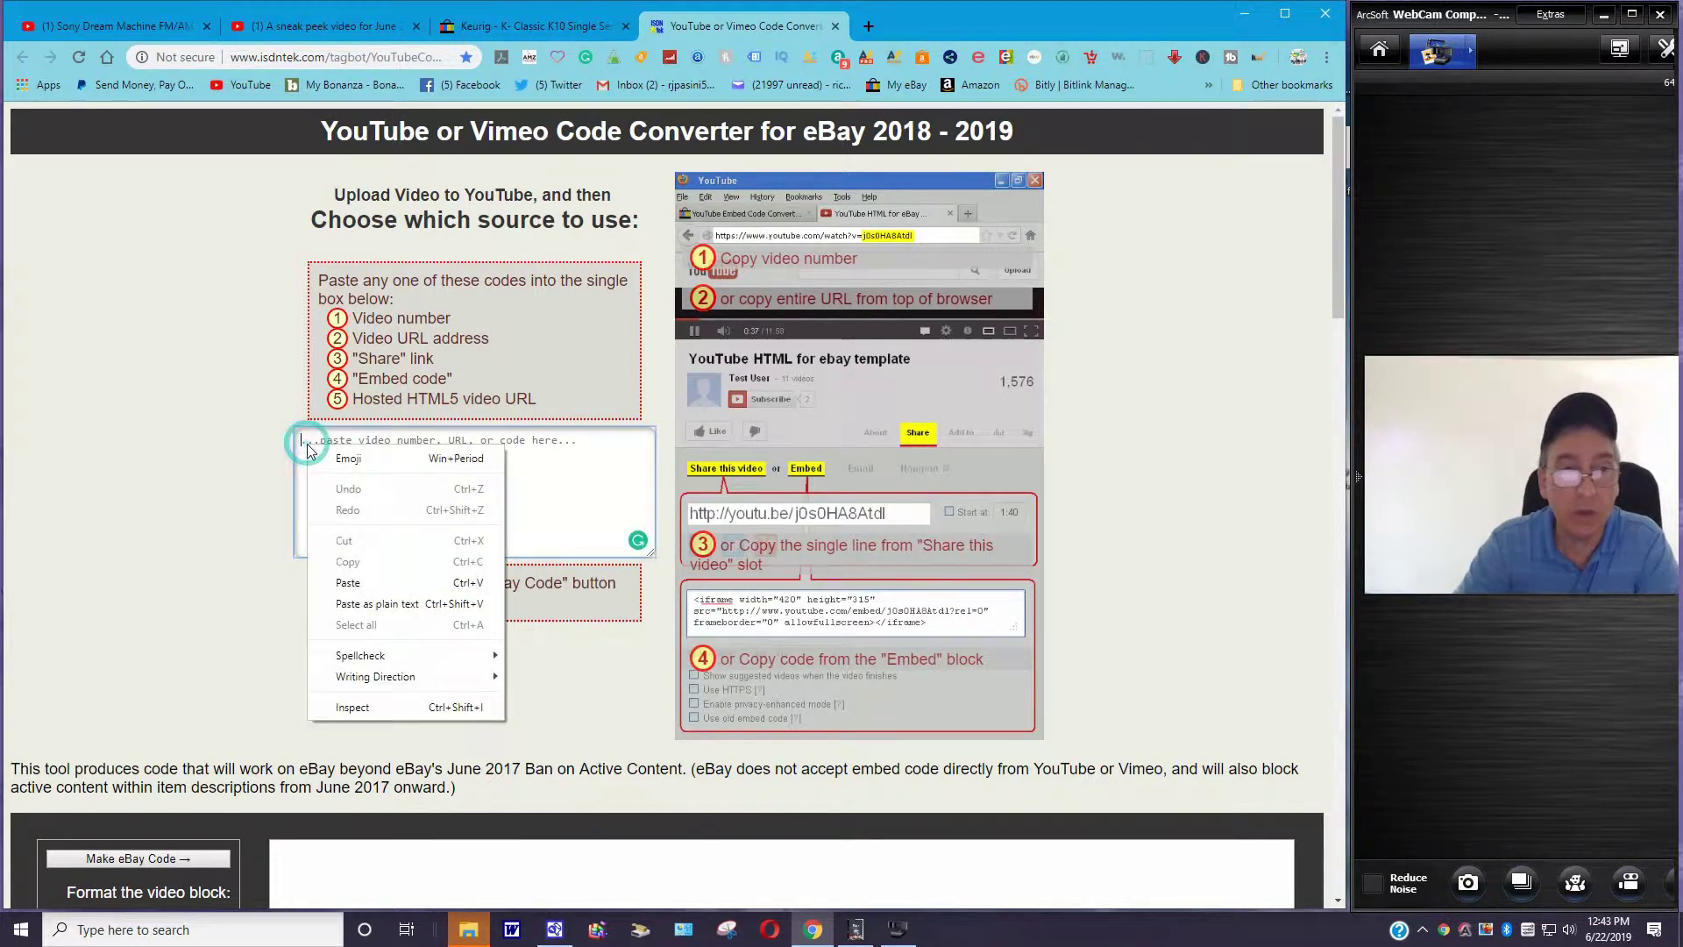
pyautogui.click(347, 583)
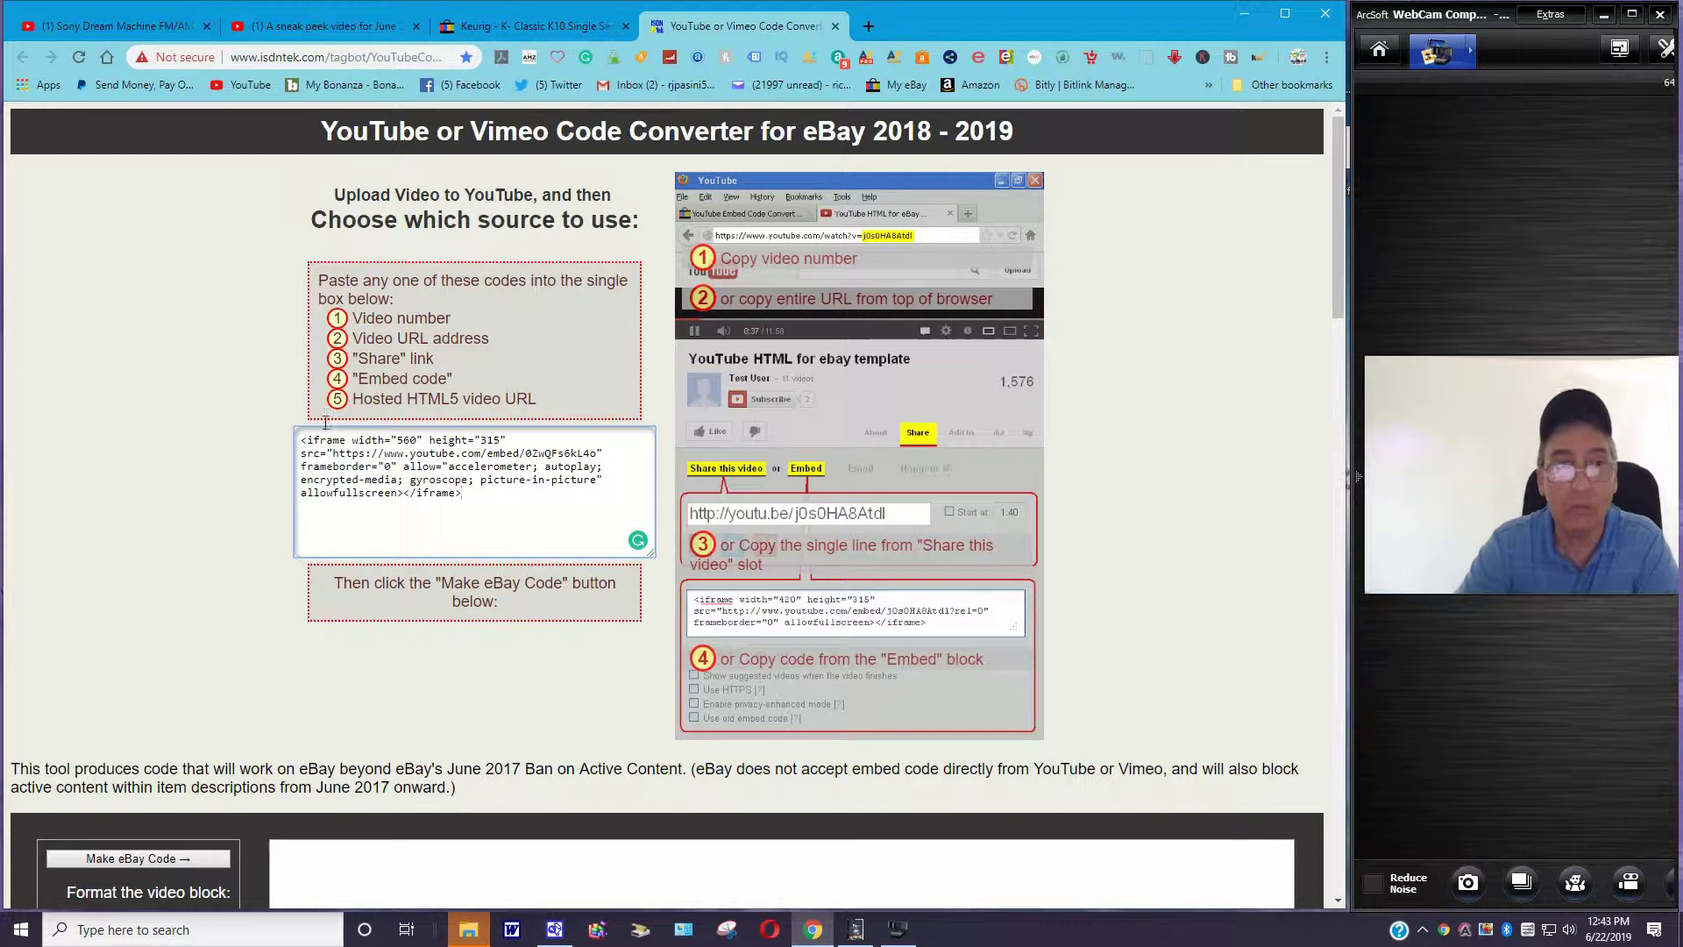
pyautogui.click(327, 32)
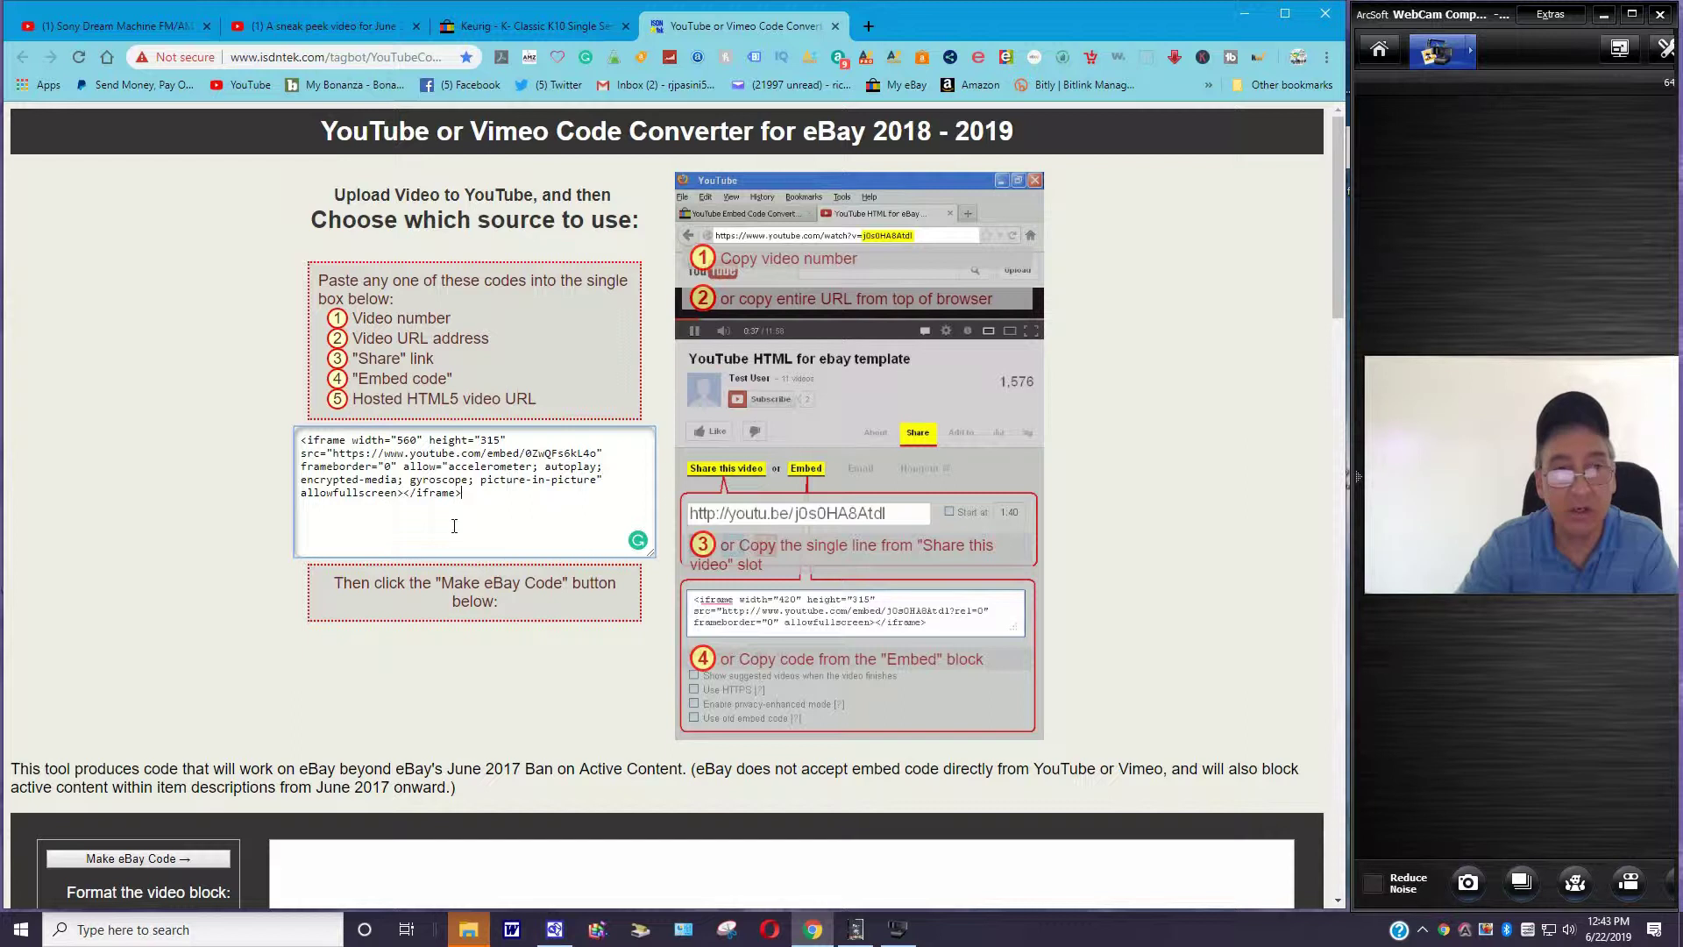
pyautogui.scroll(-2, 95, 394)
pyautogui.scroll(1, 98, 355)
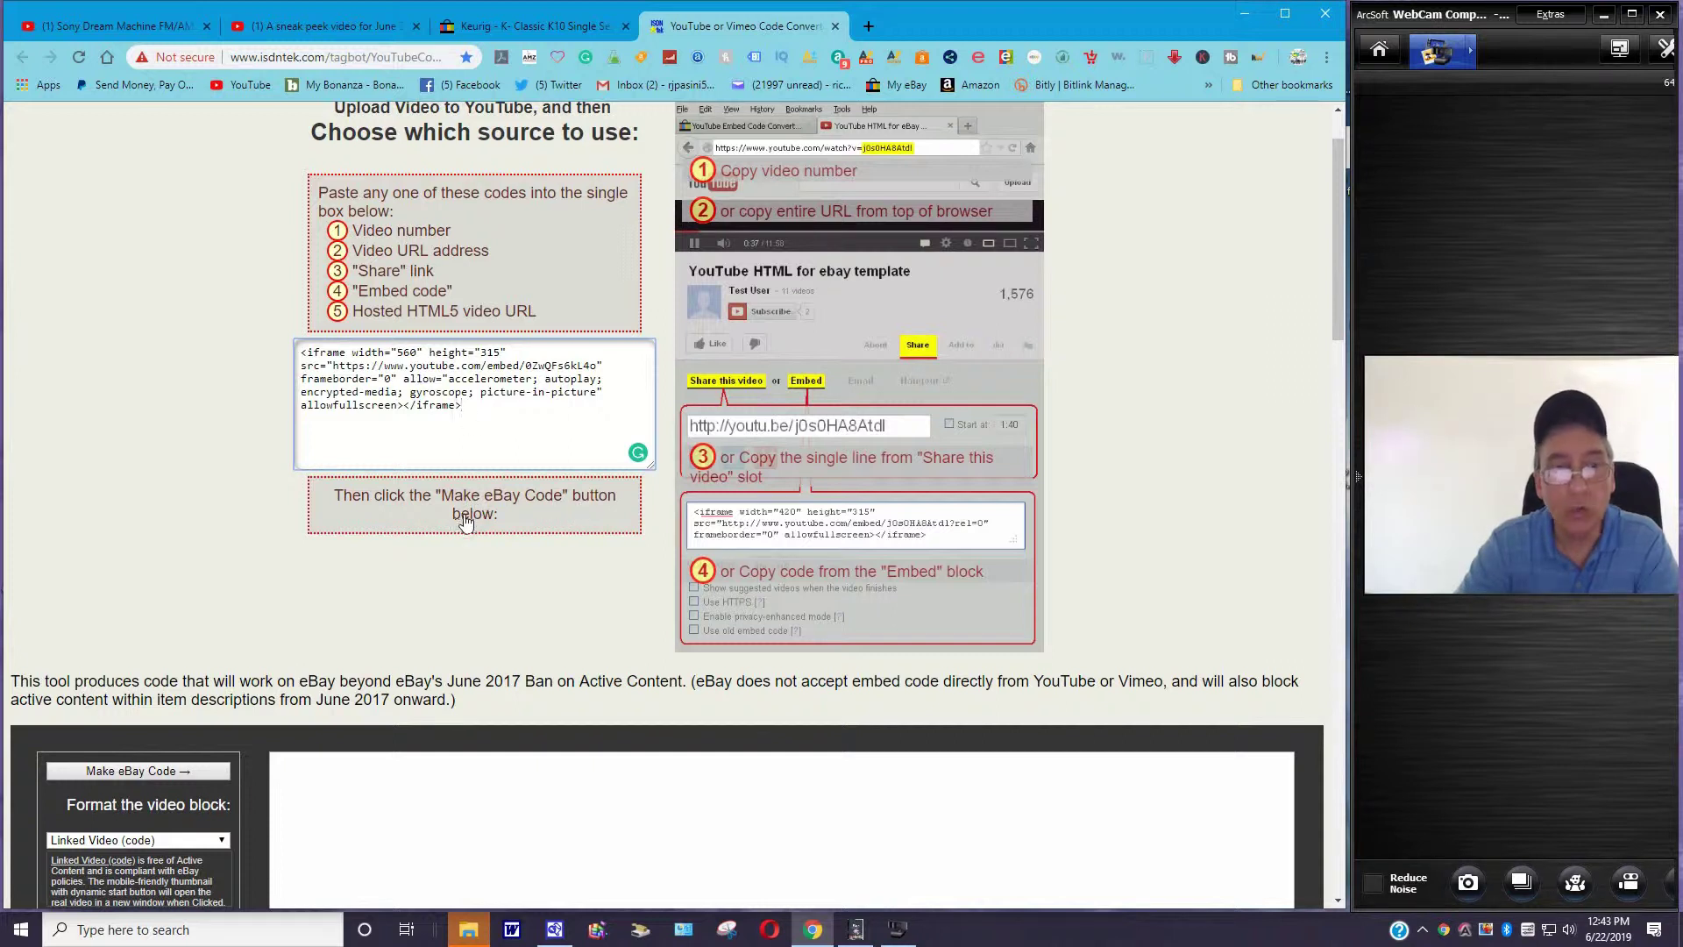
# Copy all of the generated Linked Video eBay code from the converter's output box.
pyautogui.scroll(-7, 465, 521)
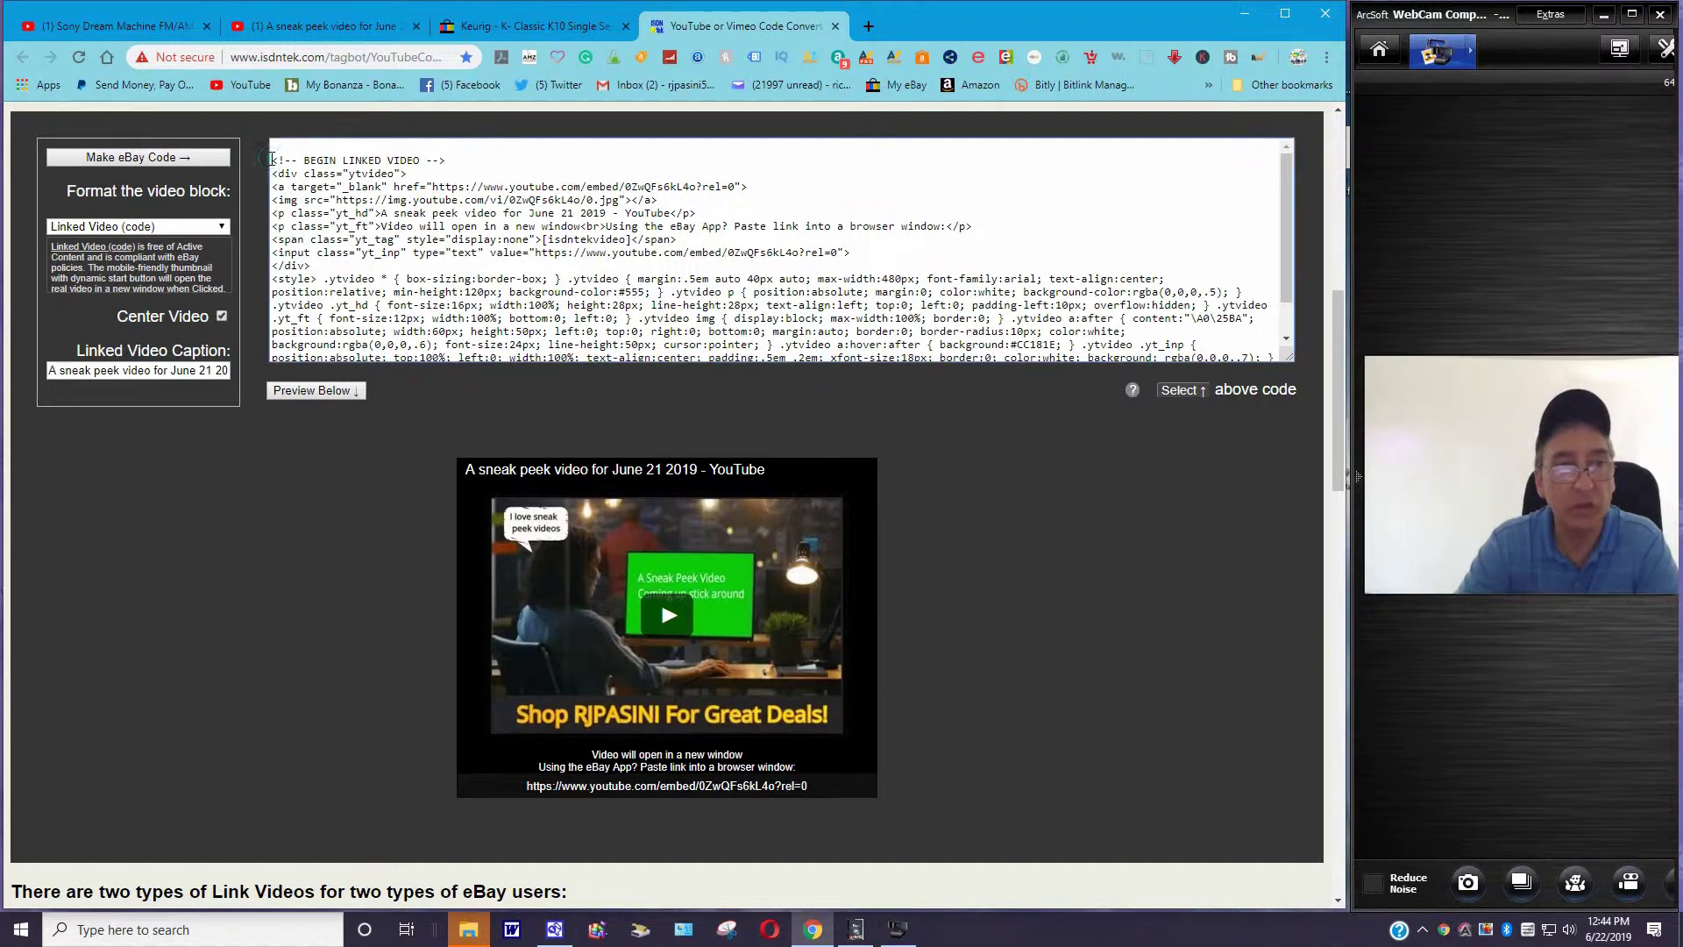
pyautogui.moveTo(271, 160); pyautogui.dragTo(1234, 421)
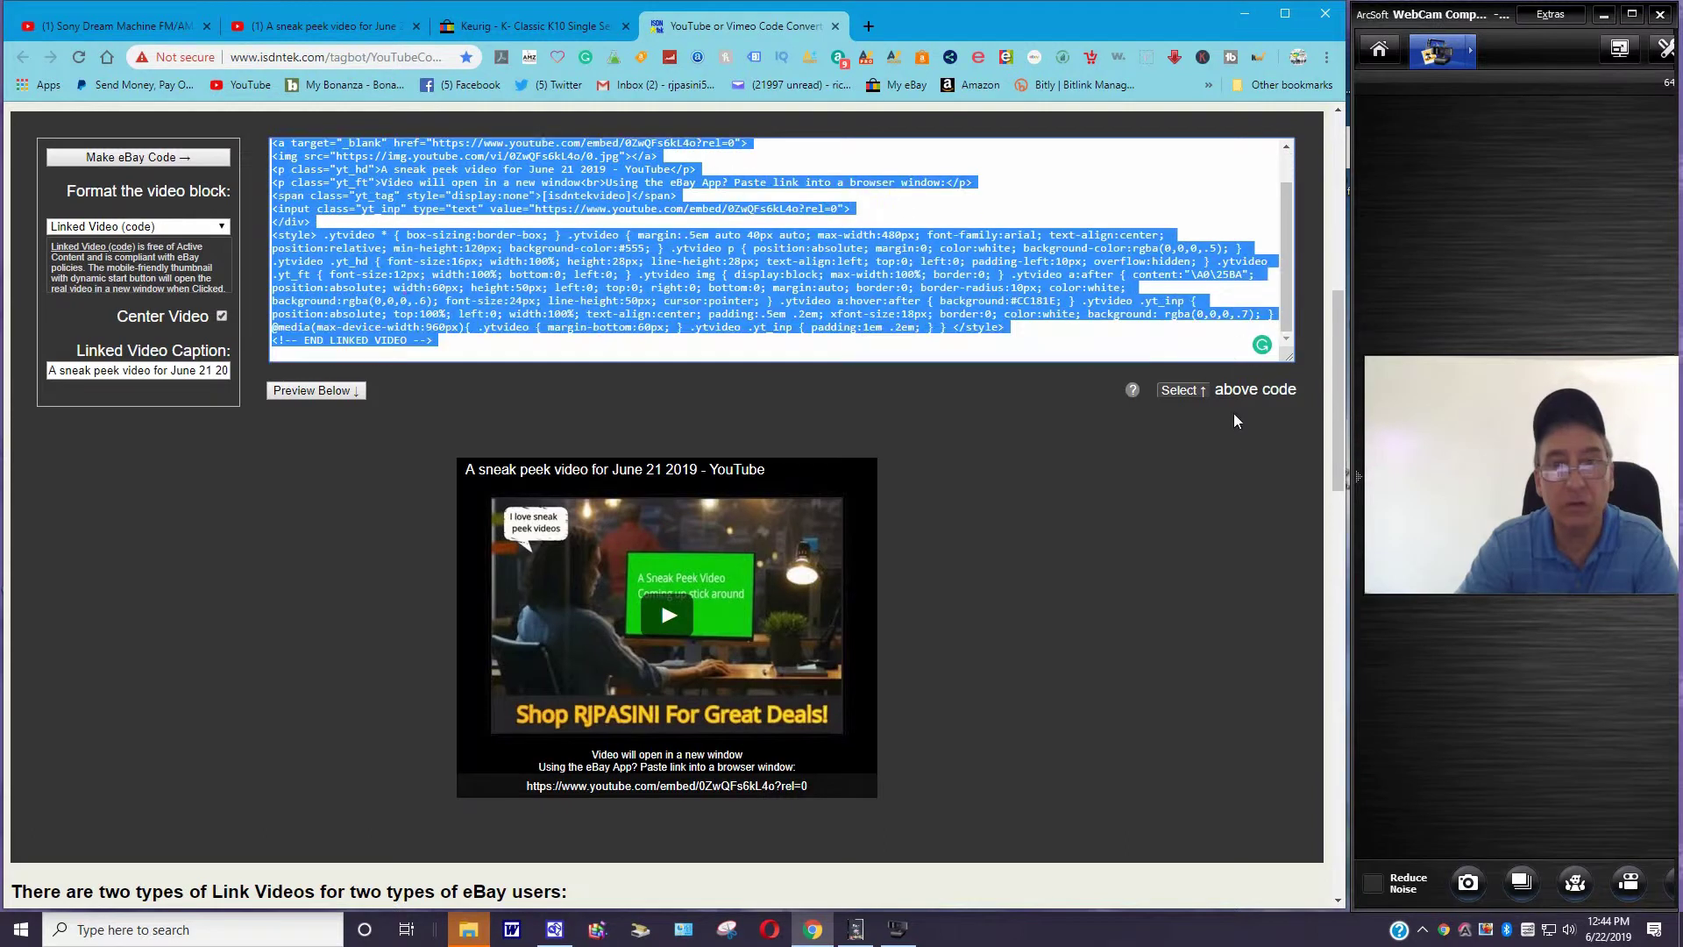
pyautogui.rightClick(777, 265)
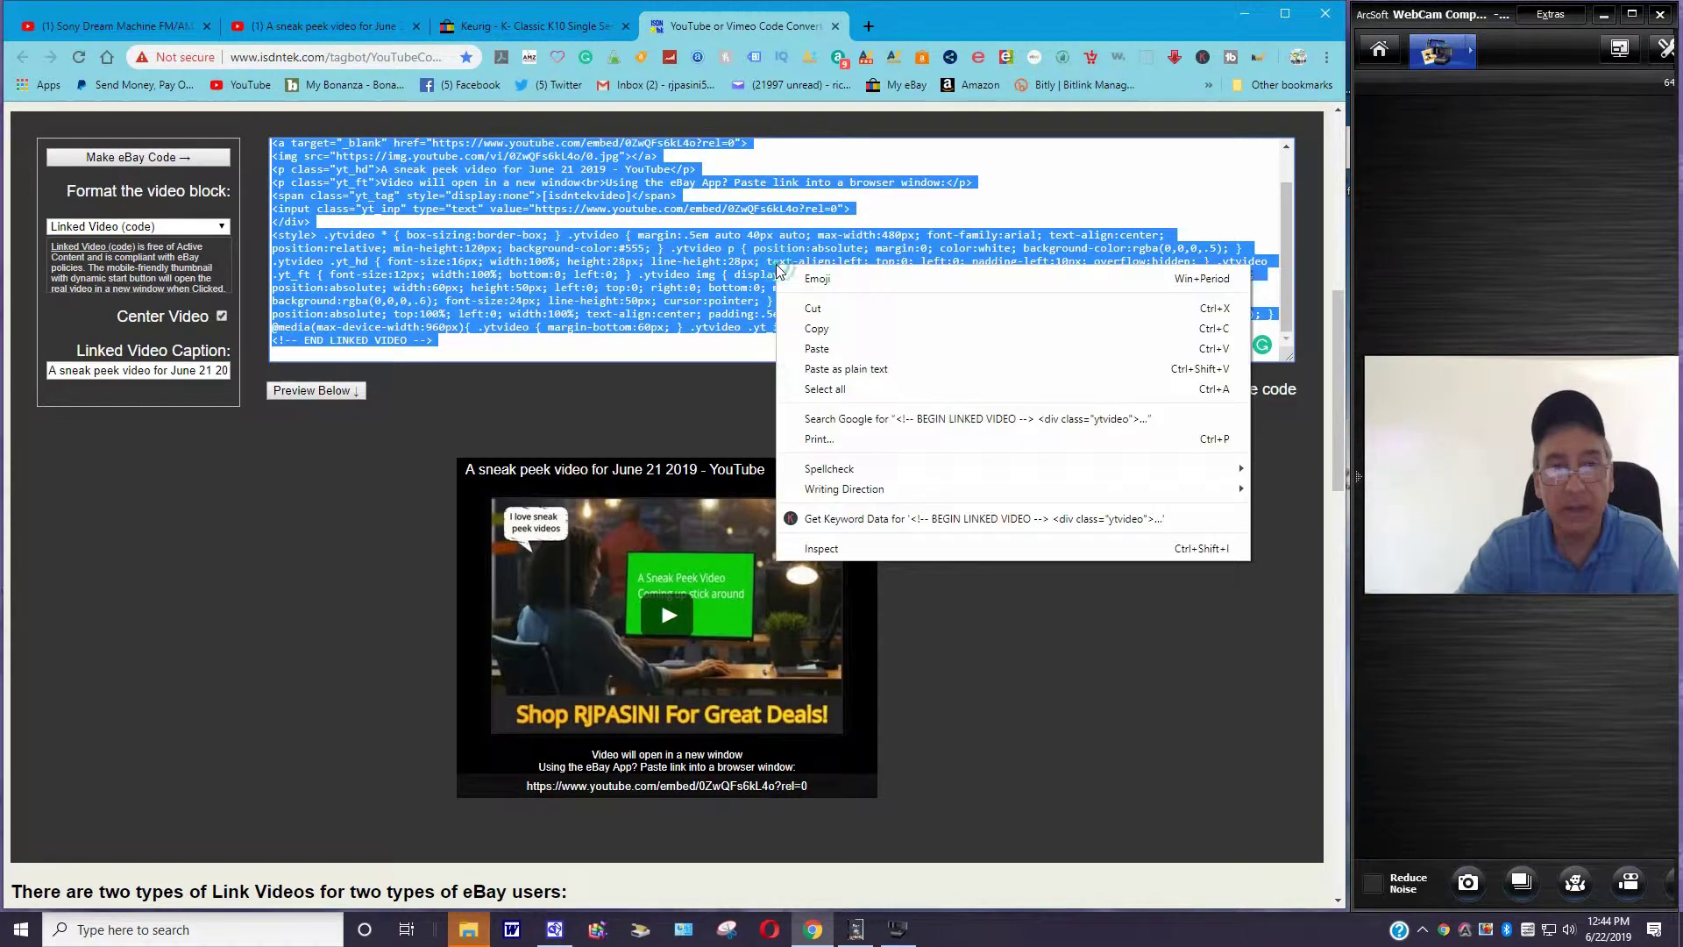
pyautogui.click(831, 331)
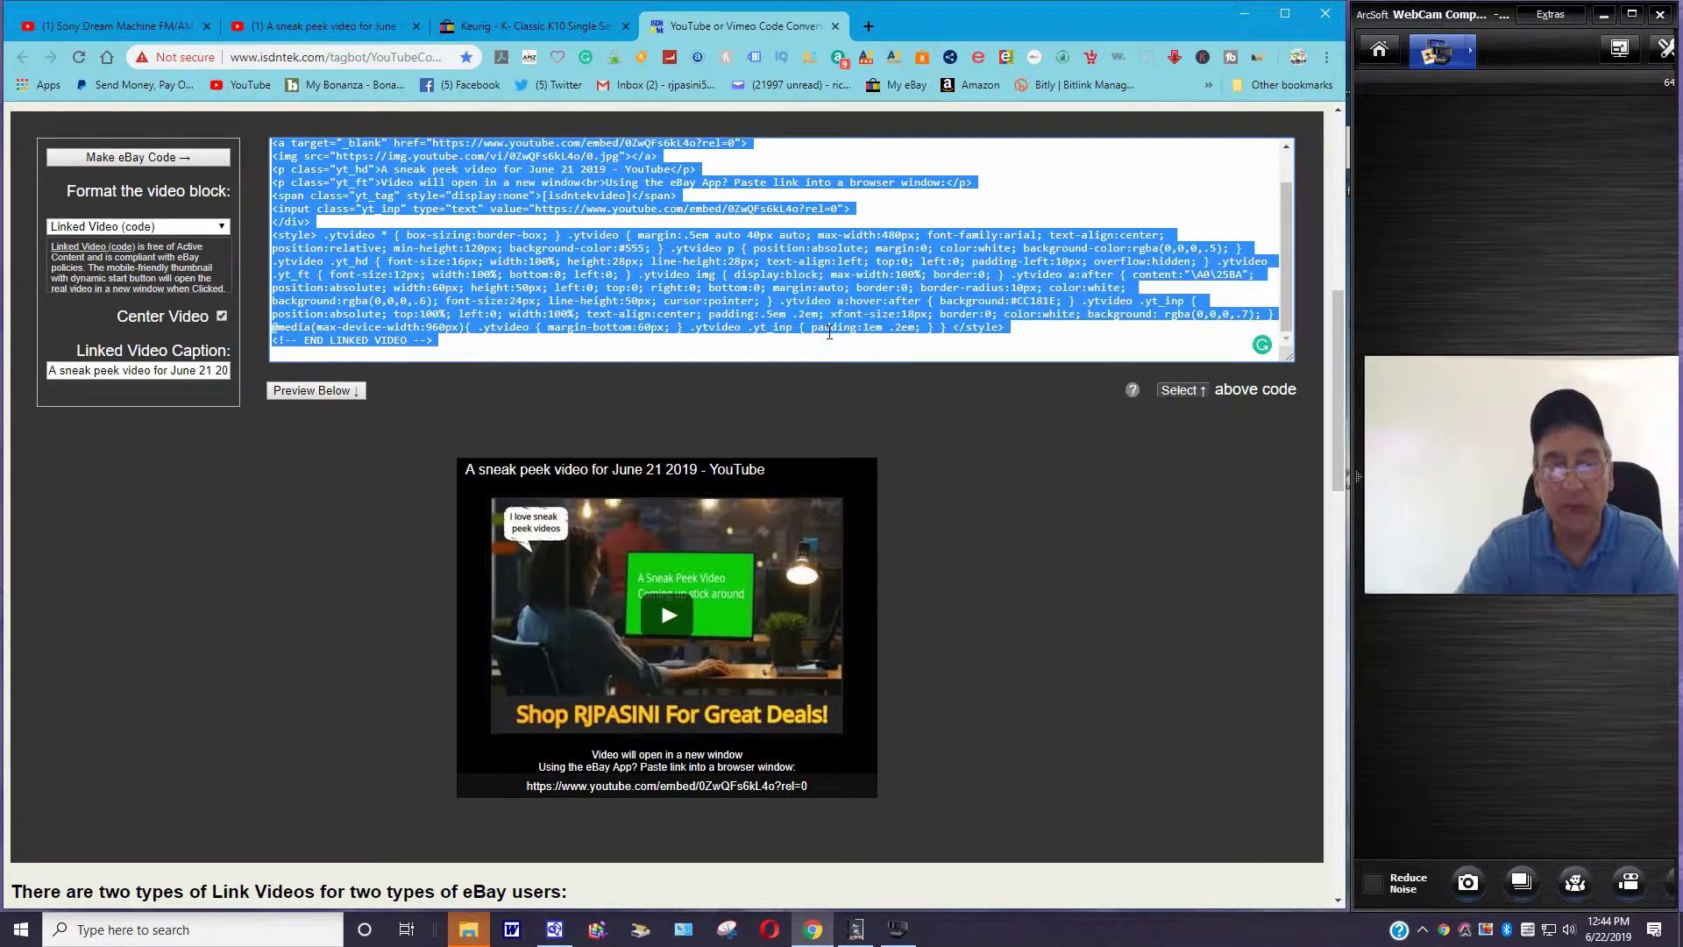
pyautogui.click(552, 931)
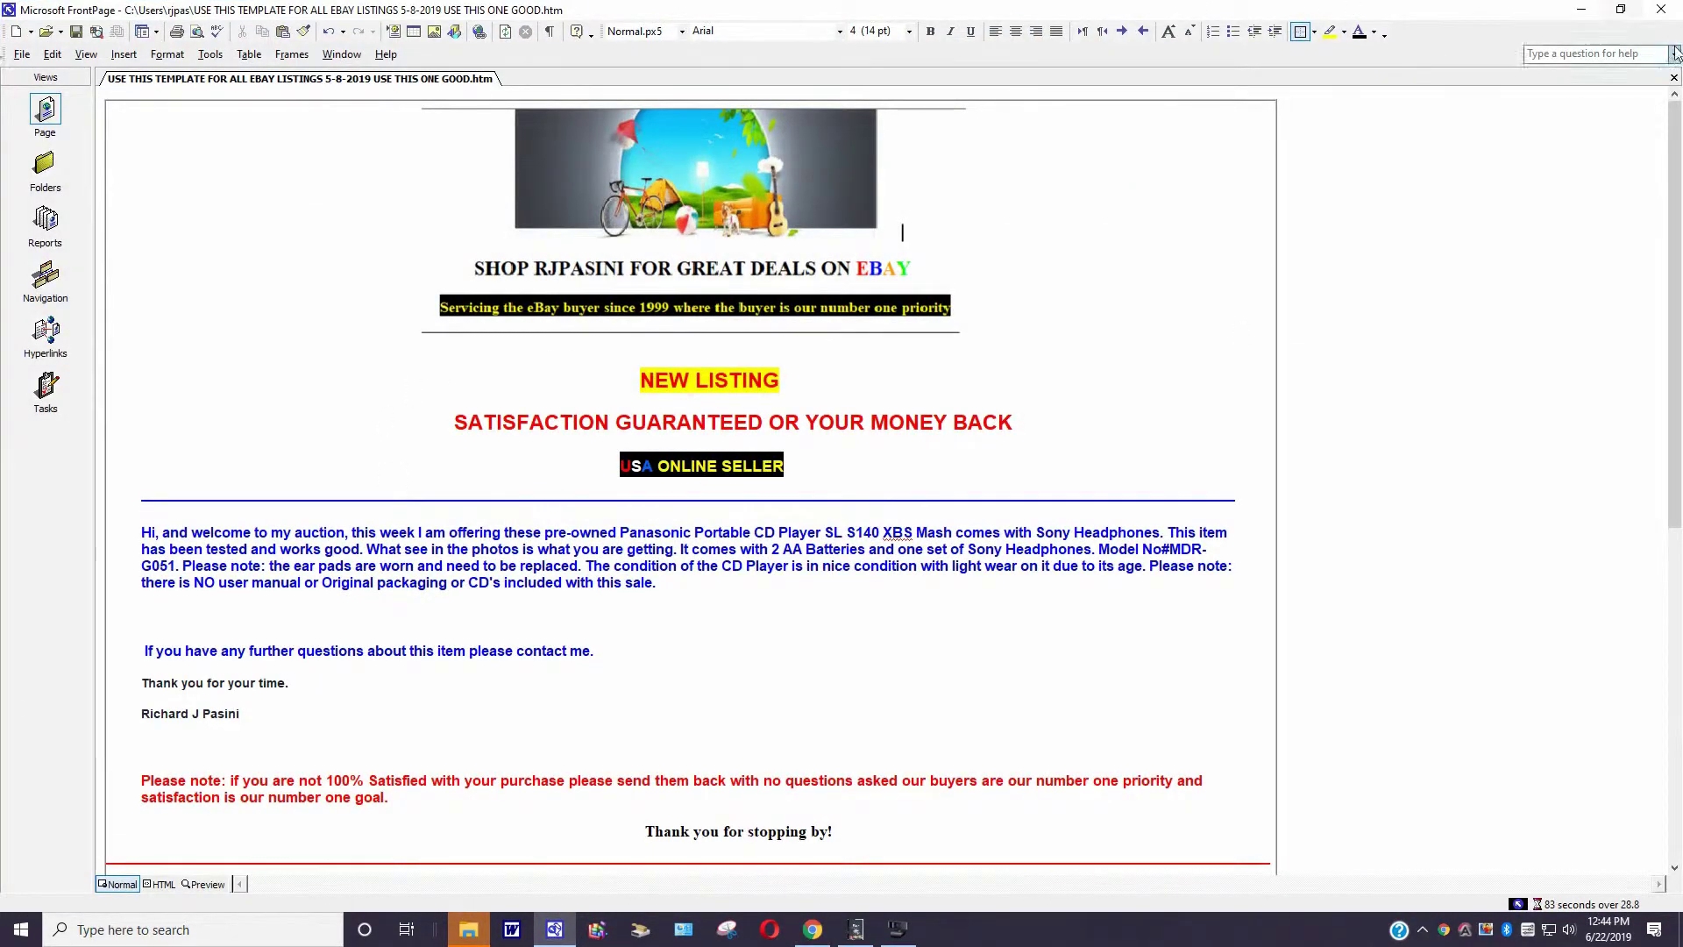
# Restore the FrontPage window, then make it narrower and taller to show the Panasonic SL S140 description.
pyautogui.click(1619, 10)
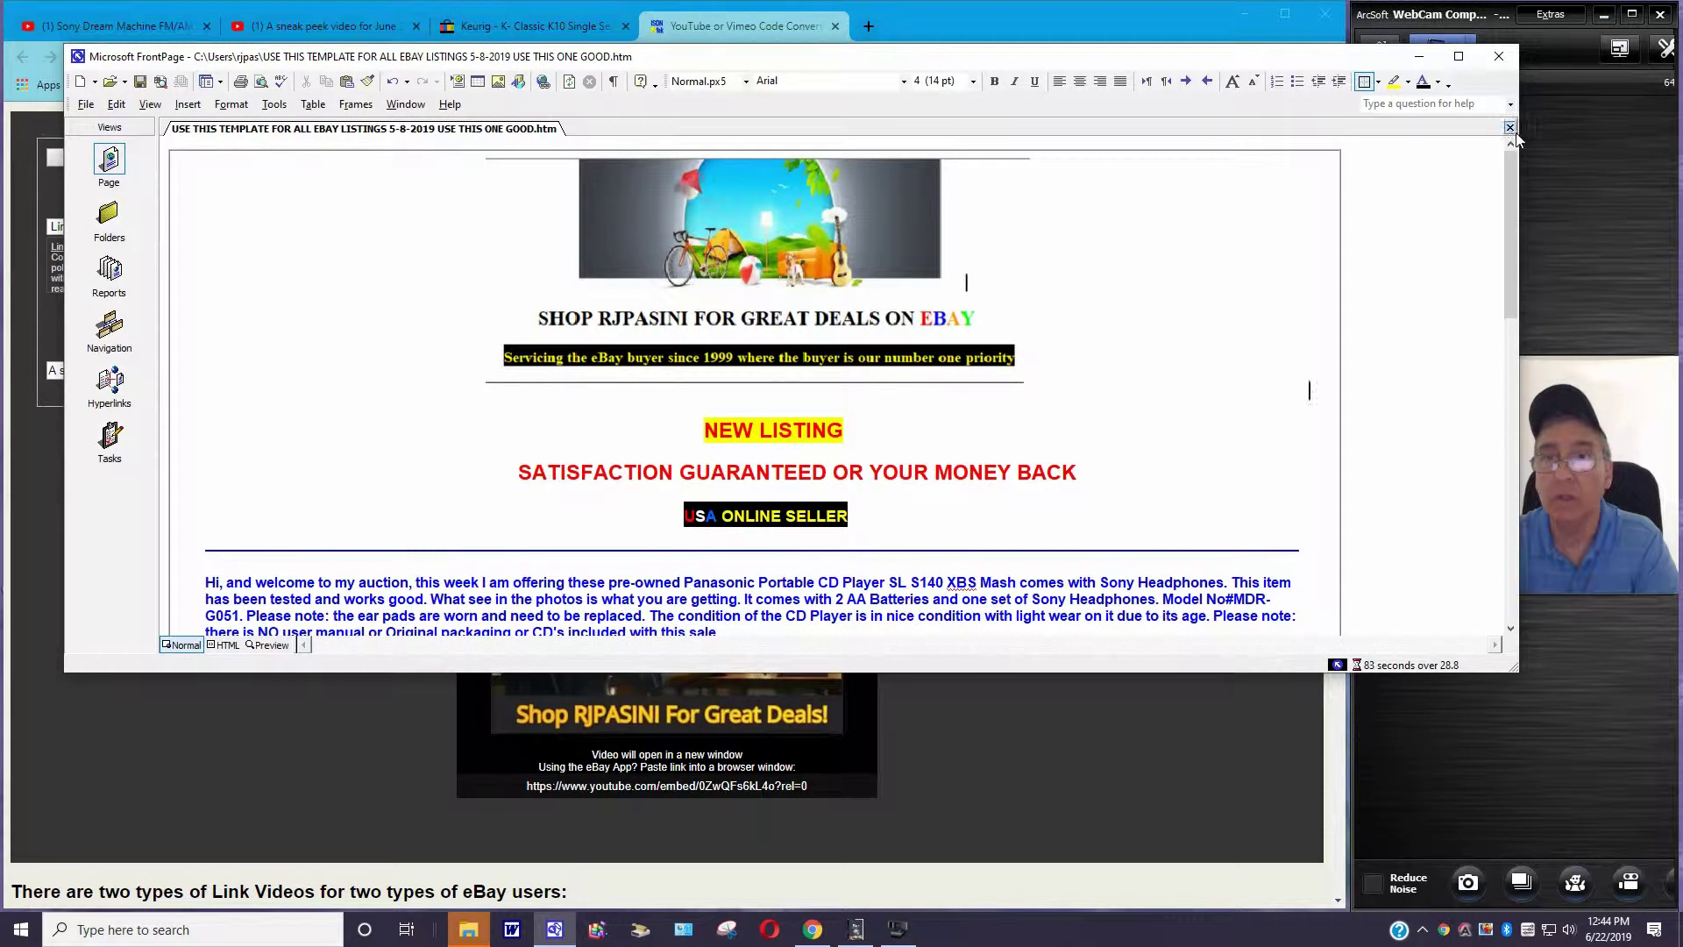
pyautogui.moveTo(1521, 78); pyautogui.dragTo(1341, 80)
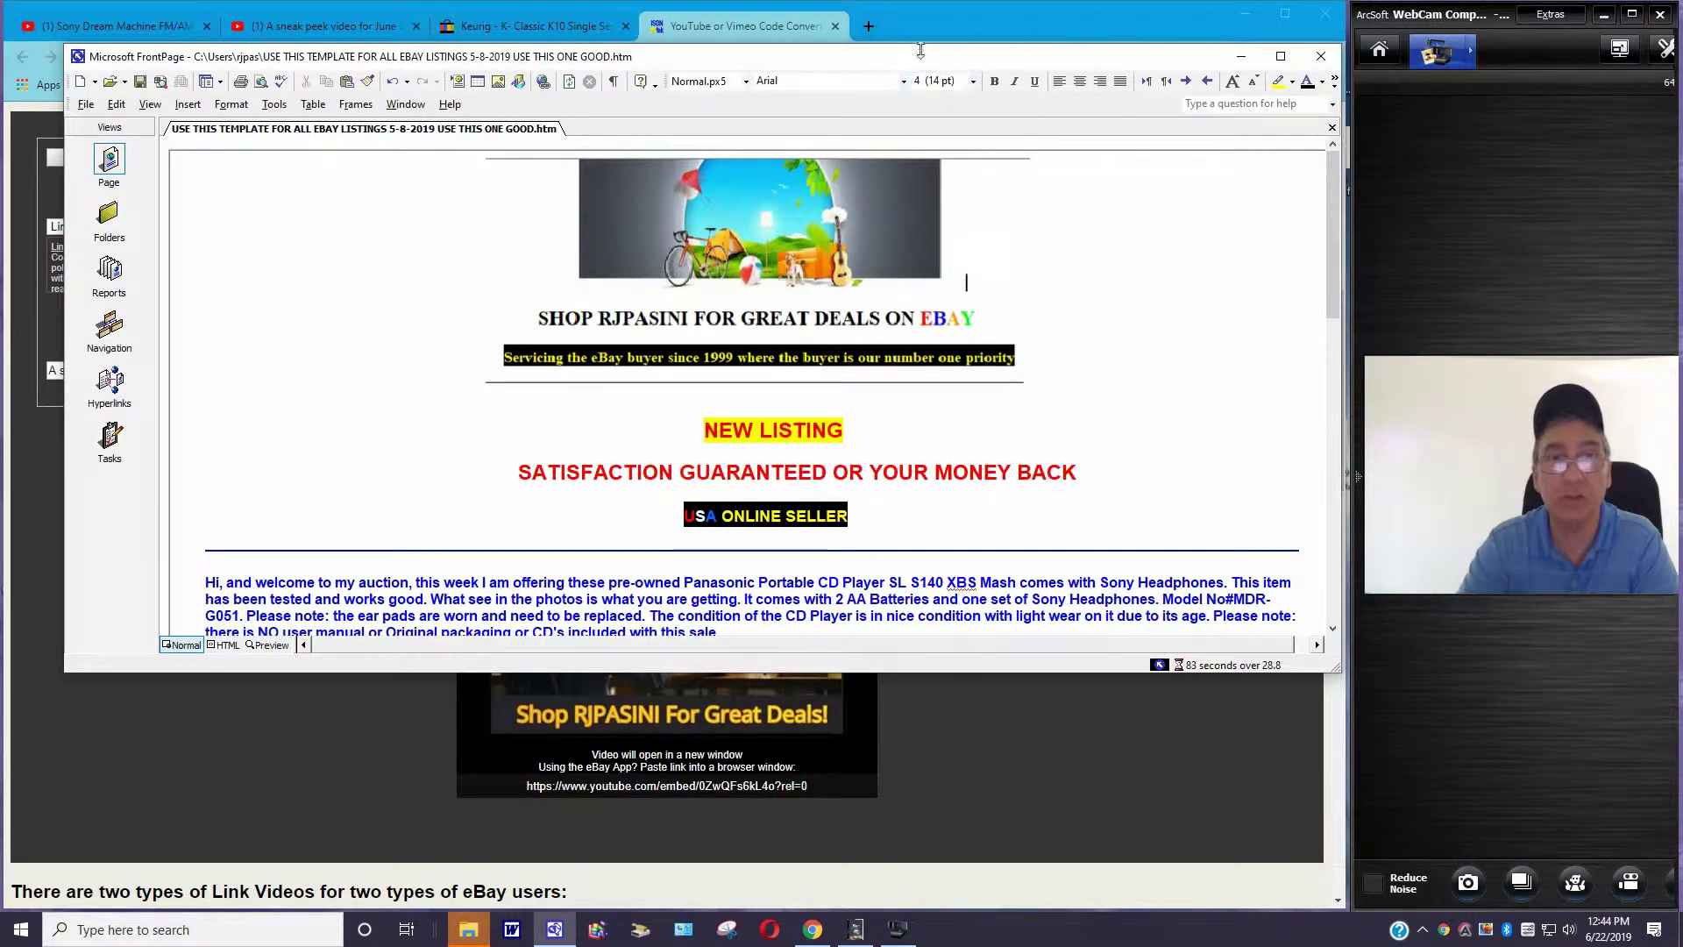
pyautogui.moveTo(920, 44); pyautogui.dragTo(920, 4)
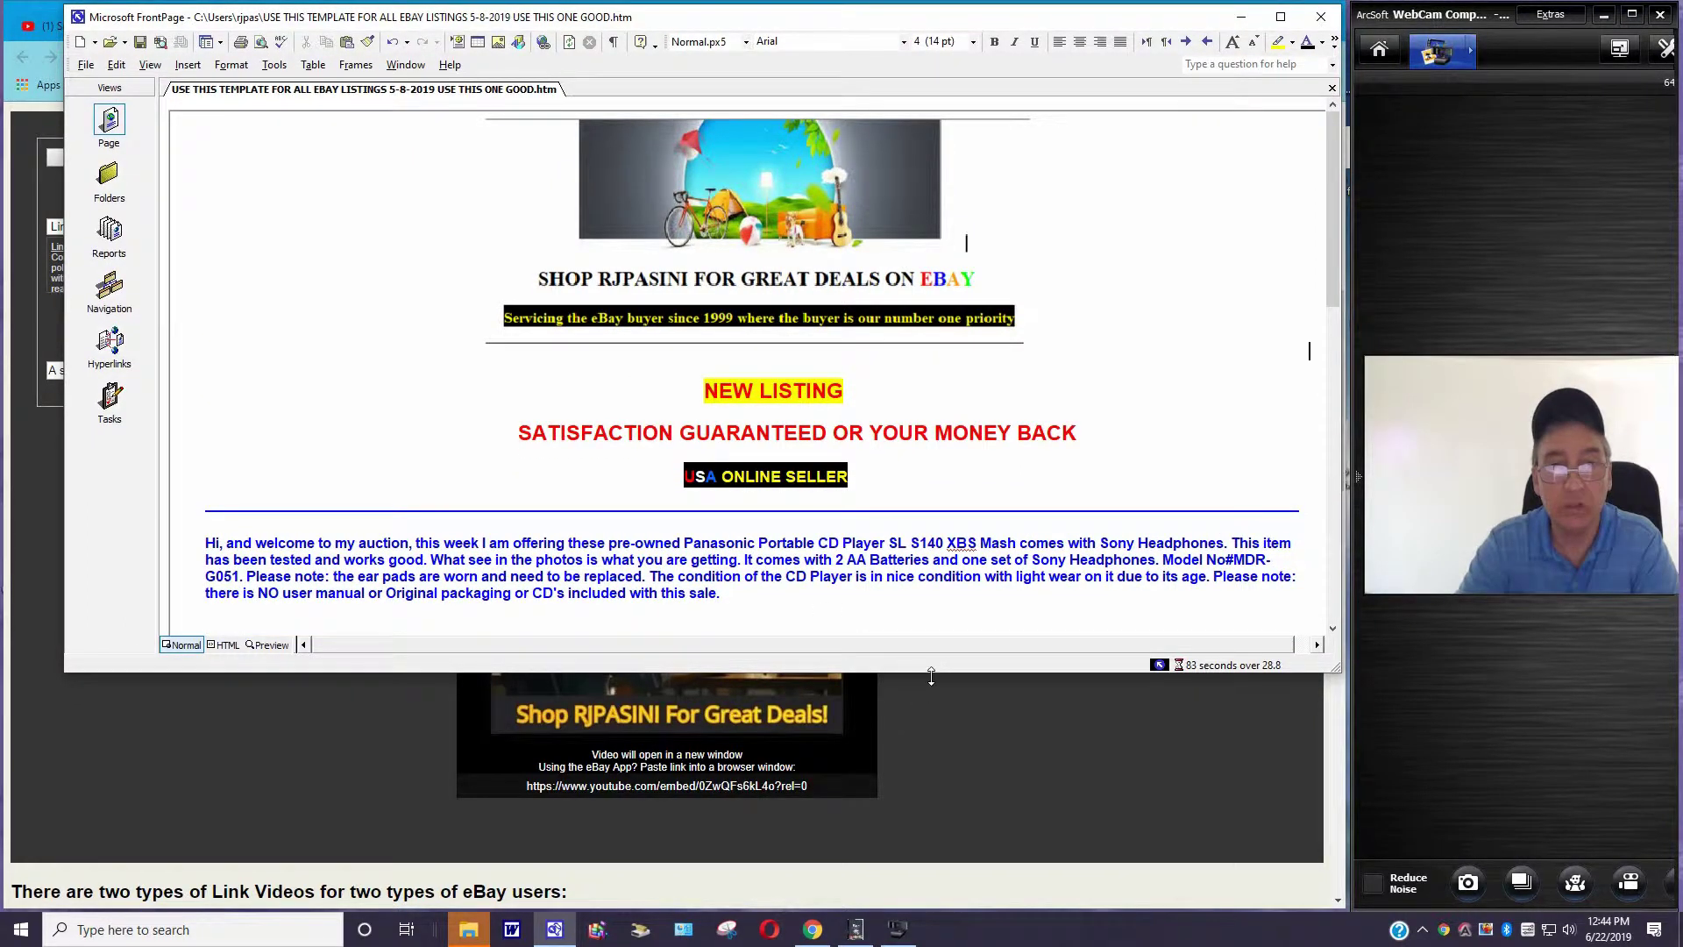
pyautogui.moveTo(933, 673); pyautogui.dragTo(959, 920)
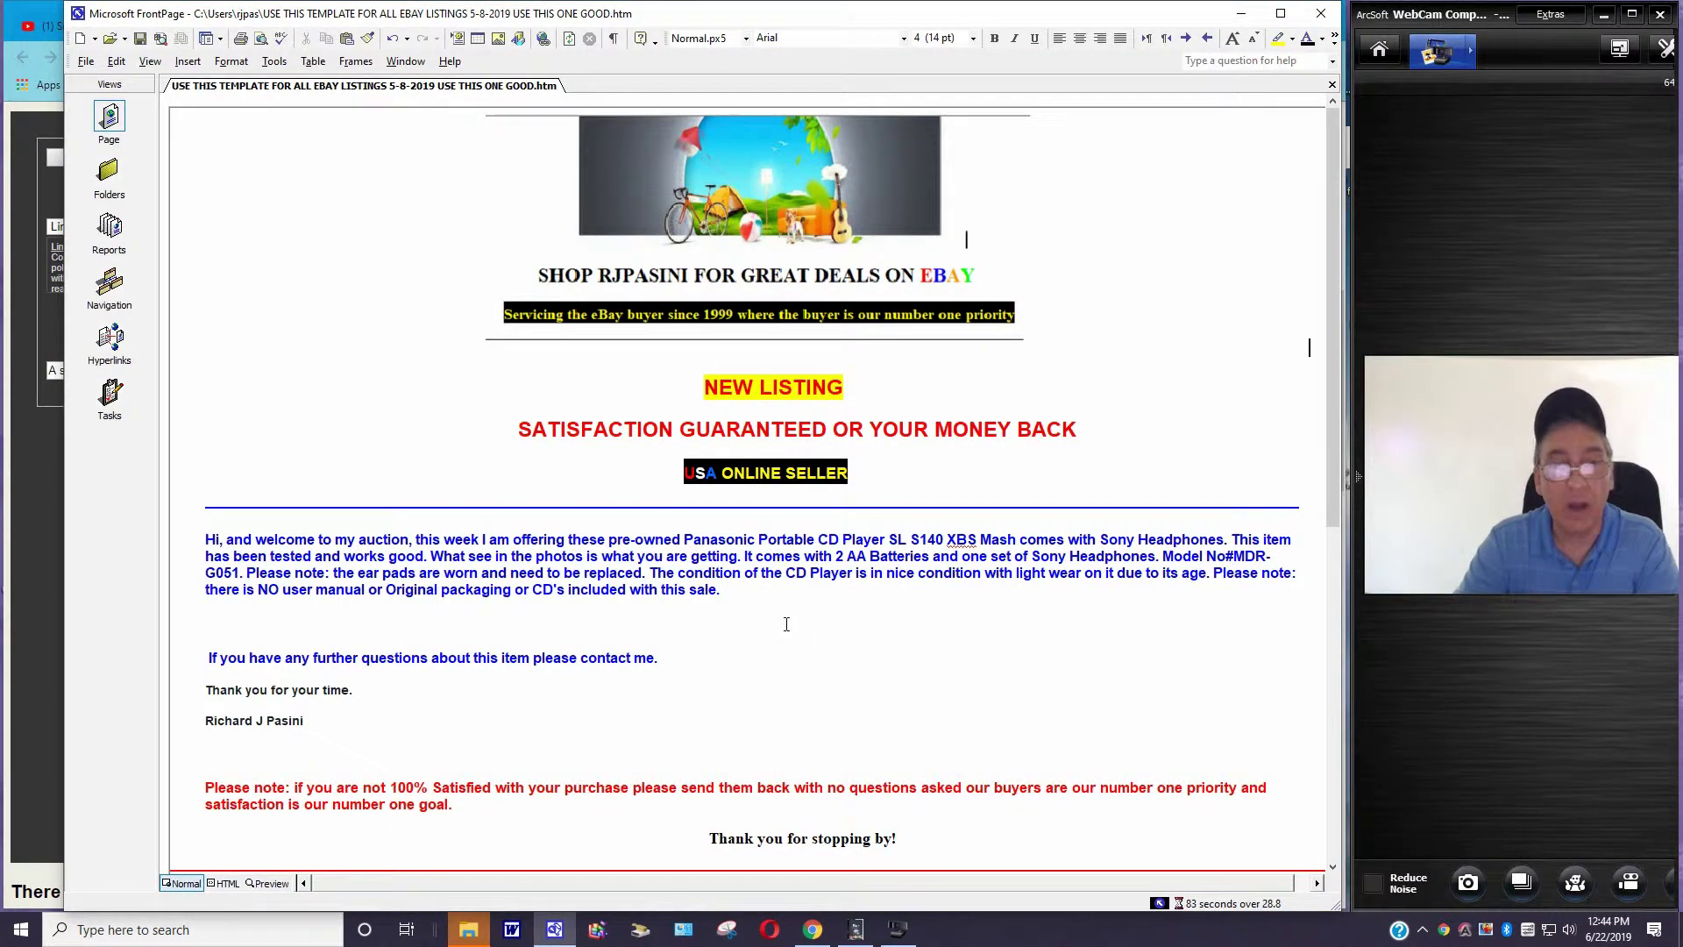